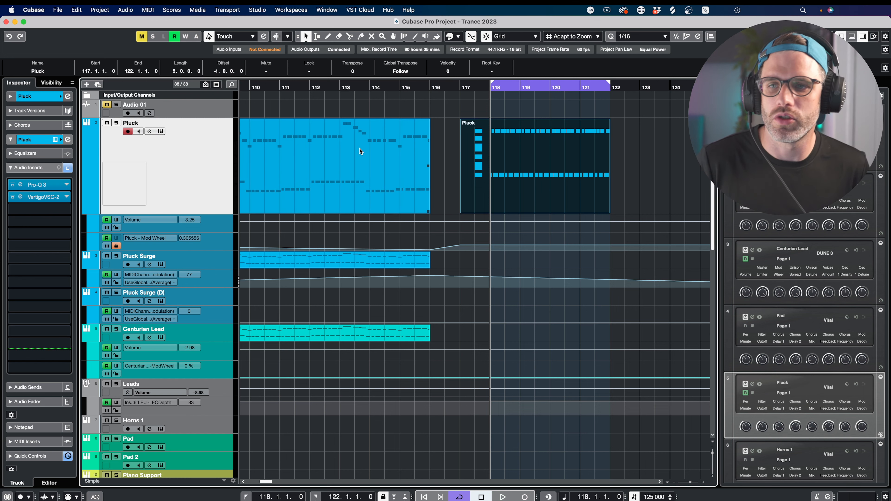
- Open the Pluck part at bar 117 in the Key Editor and highlight its stack of scale notes from A1 to A2
{"action": "double_click", "coordinate": [572, 168]}
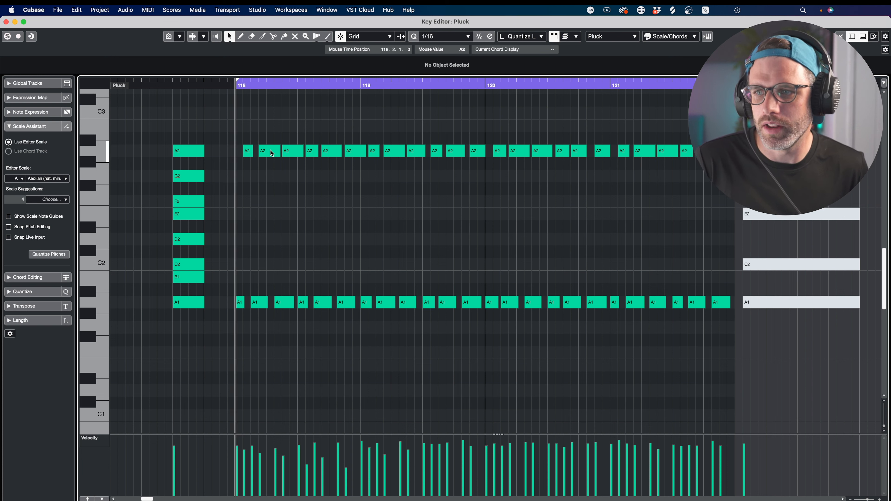
{"action": "left_click_drag", "start_coordinate": [189, 136], "coordinate": [193, 309]}
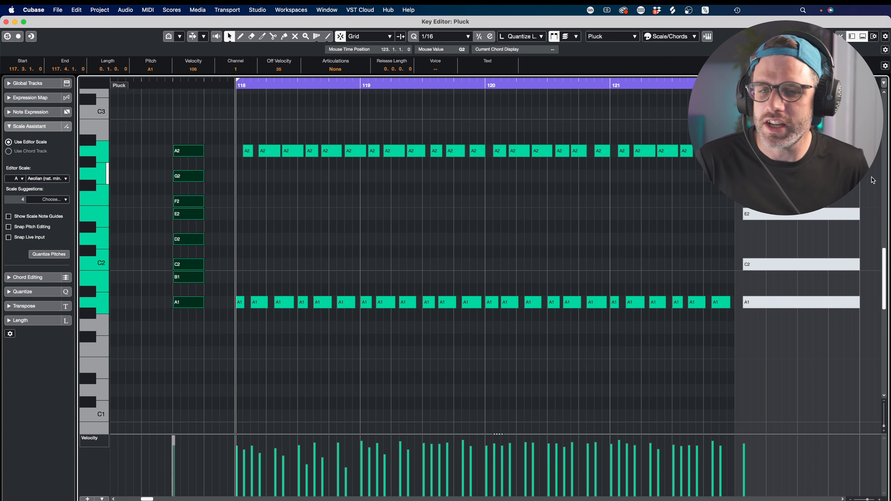
{"action": "left_click_drag", "start_coordinate": [809, 197], "coordinate": [802, 313]}
{"action": "left_click_drag", "start_coordinate": [181, 140], "coordinate": [199, 337]}
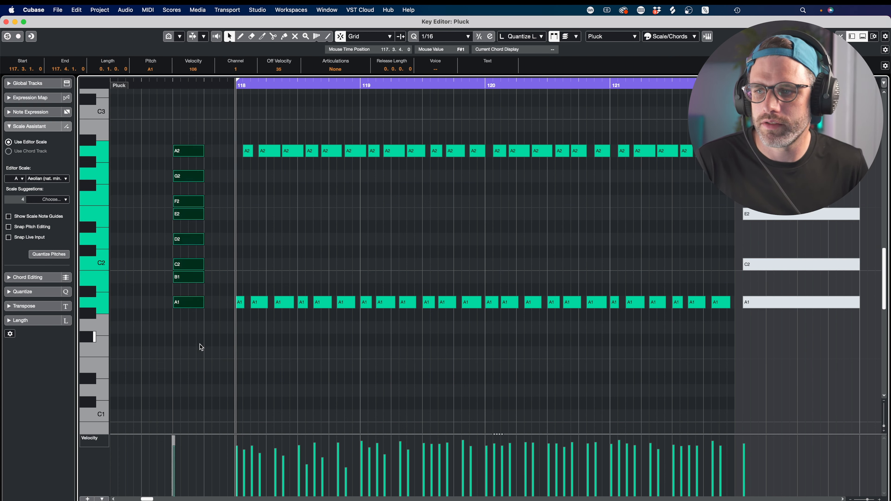
{"action": "left_click", "coordinate": [198, 328]}
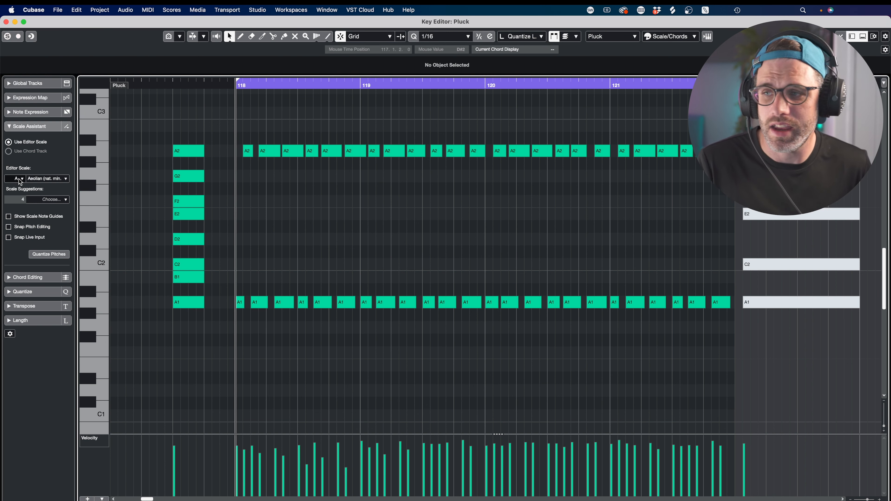
- Highlight the octave notes in bar 118 and the semitone pairs B1–C2 and E2–F2 in the scale stack
{"action": "left_click_drag", "start_coordinate": [233, 139], "coordinate": [365, 367]}
{"action": "left_click", "coordinate": [312, 318]}
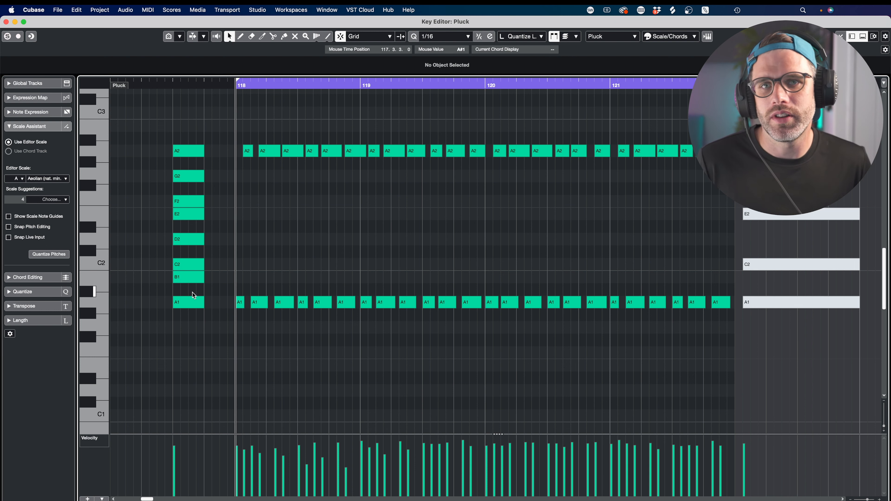
{"action": "left_click_drag", "start_coordinate": [216, 261], "coordinate": [195, 278]}
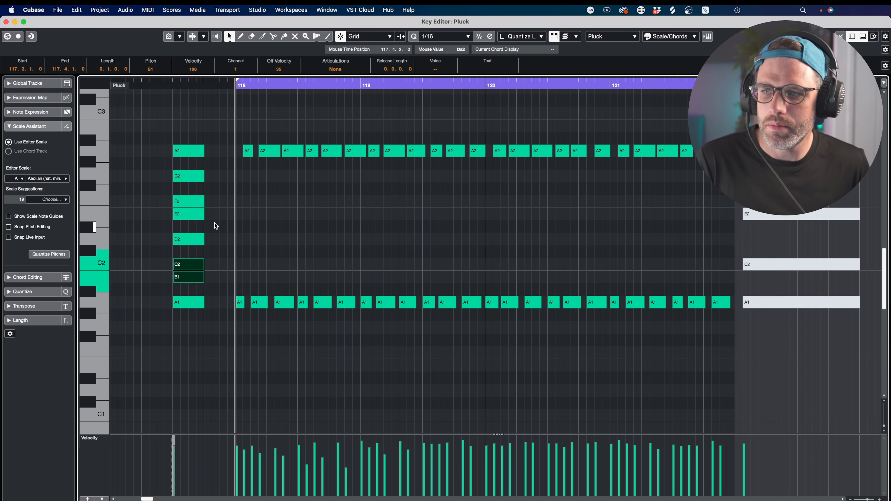
{"action": "left_click_drag", "start_coordinate": [215, 198], "coordinate": [197, 214]}
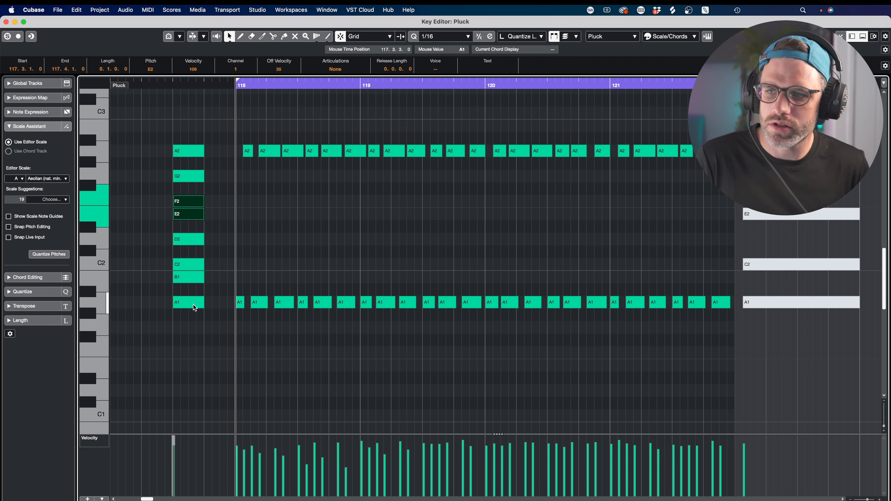
- Copy the scale stack's A1 note to A#1 just before bar 118 and delete that copy
{"action": "left_click", "coordinate": [183, 303]}
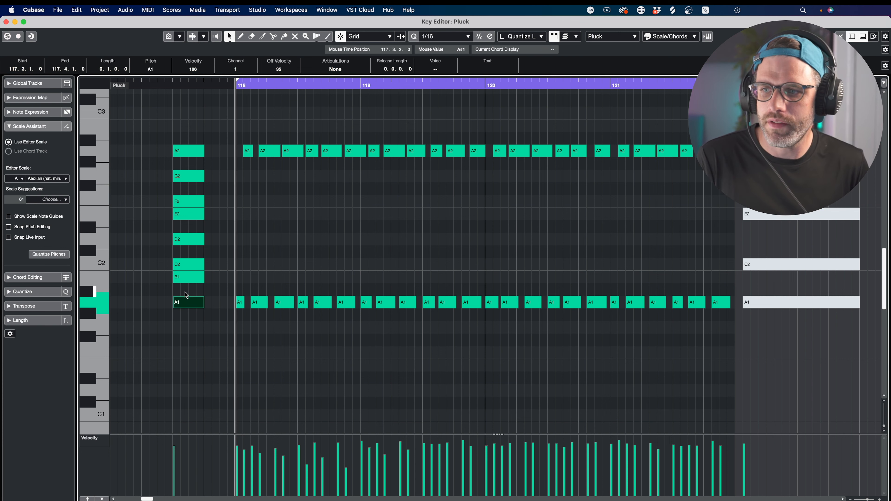
{"action": "left_click", "coordinate": [185, 293]}
{"action": "left_click_drag", "start_coordinate": [186, 305], "coordinate": [214, 296]}
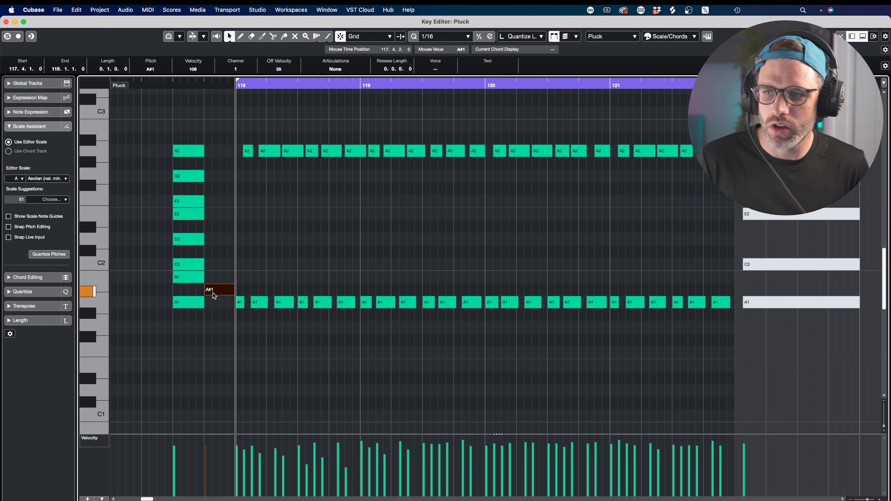
{"action": "left_click", "coordinate": [224, 275]}
{"action": "left_click", "coordinate": [219, 290]}
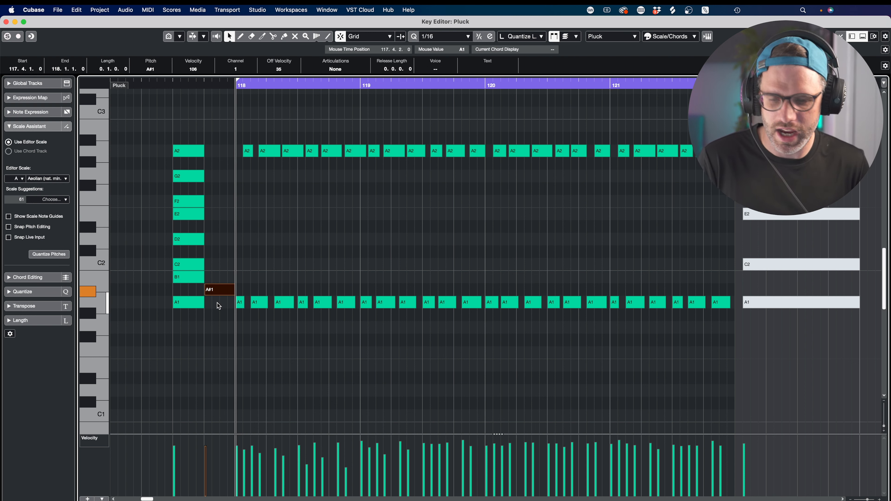
{"action": "key", "text": "Delete"}
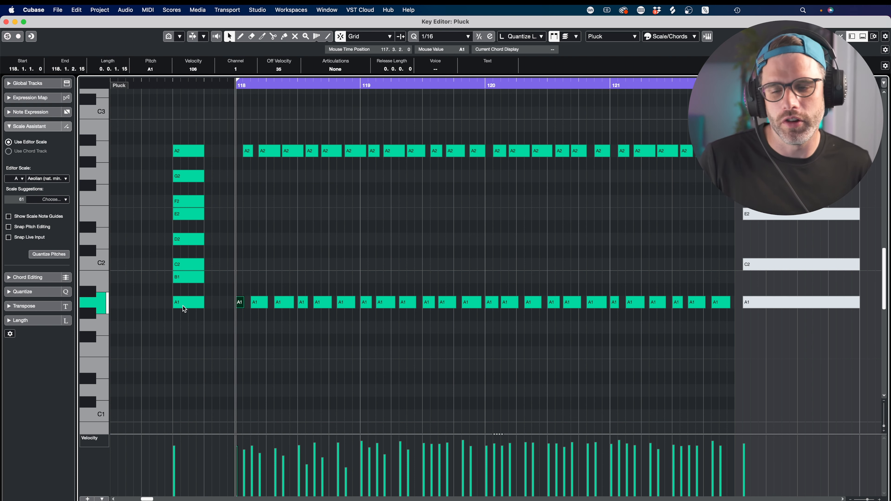
- Select the adjacent C2–B1 and F2–E2 note pairs in the scale stack once more
{"action": "left_click_drag", "start_coordinate": [215, 271], "coordinate": [195, 269]}
{"action": "left_click_drag", "start_coordinate": [214, 203], "coordinate": [197, 213]}
{"action": "left_click_drag", "start_coordinate": [210, 258], "coordinate": [190, 277]}
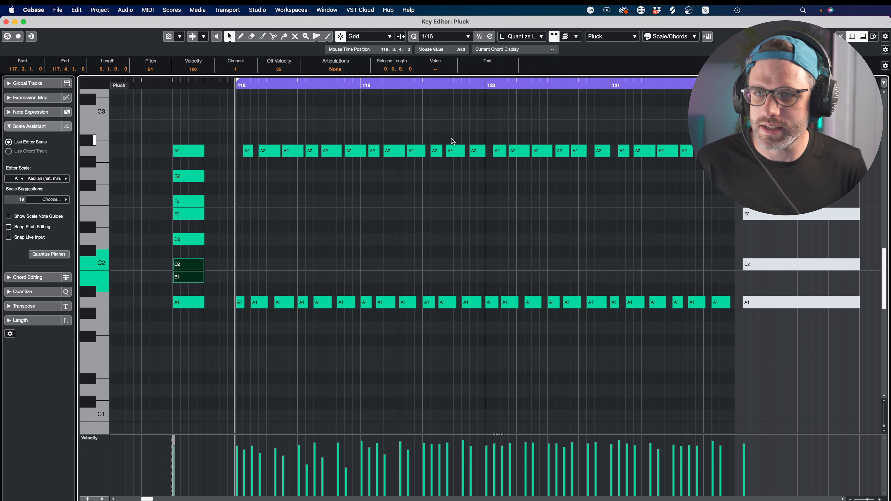
- Clear the note selection and play back the repeating A1–A2 octave pattern from bar 118
{"action": "key", "text": "space"}
{"action": "left_click", "coordinate": [455, 109]}
{"action": "scroll", "coordinate": [458, 88], "scroll_direction": "up", "scroll_amount": 5}
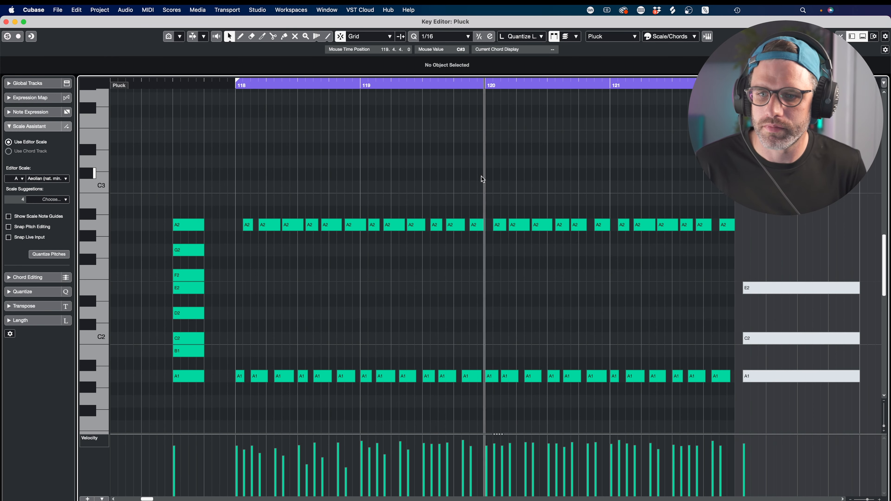
{"action": "key", "text": "space"}
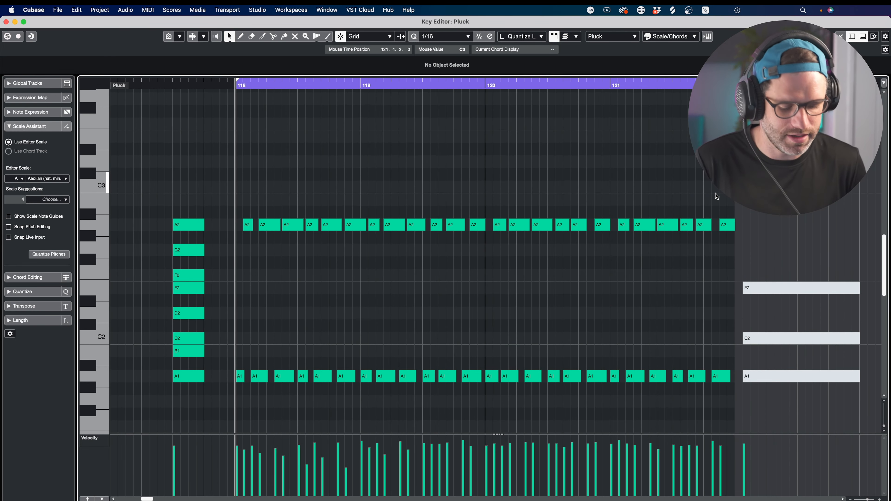
- Raise all upper A2 notes from bar 119 onward by three semitones to C3
{"action": "left_click_drag", "start_coordinate": [757, 193], "coordinate": [372, 247]}
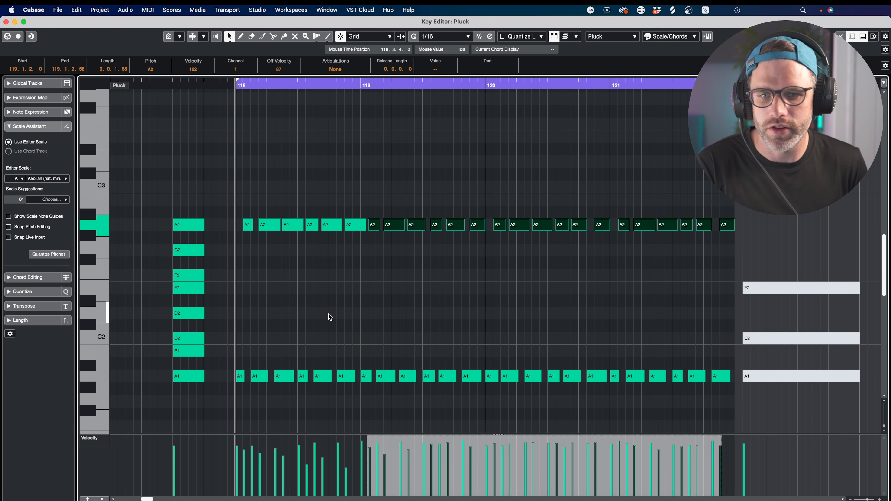
{"action": "left_click_drag", "start_coordinate": [796, 262], "coordinate": [794, 406]}
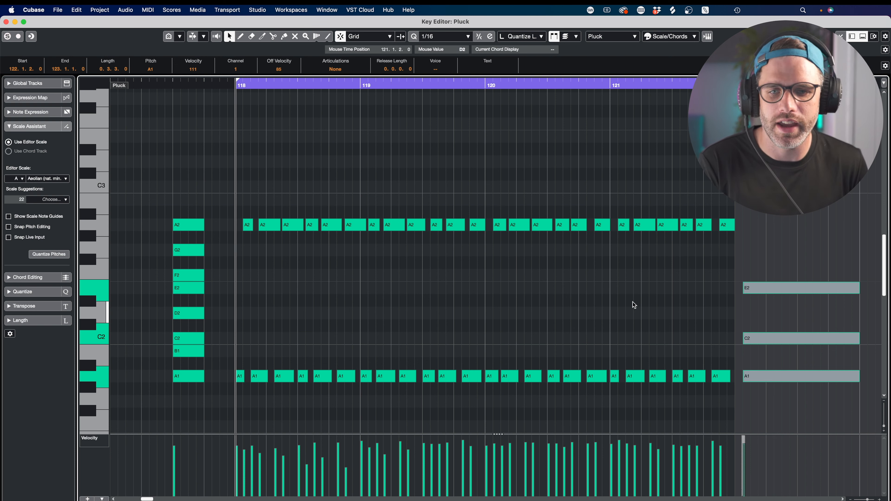
{"action": "left_click_drag", "start_coordinate": [749, 193], "coordinate": [370, 227]}
{"action": "key", "text": "Up"}
{"action": "key", "text": "Up"}
{"action": "key", "text": "Up"}
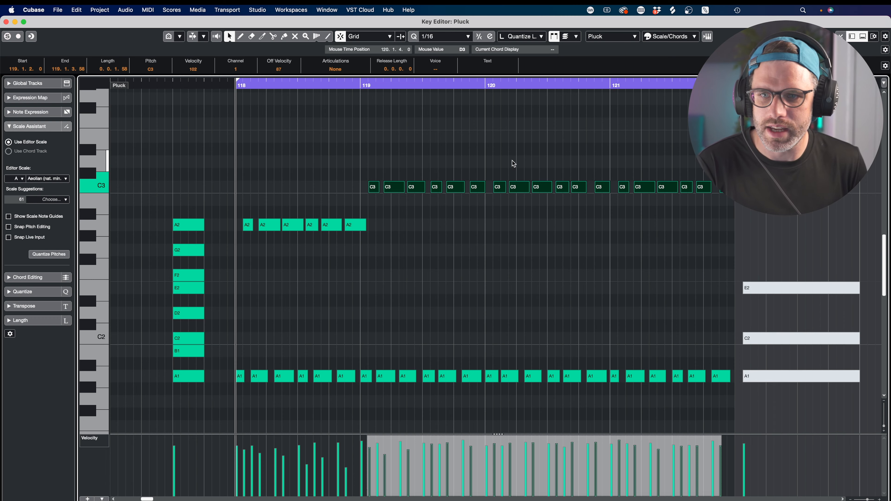
- Raise the upper notes from bar 120 onward by four semitones to E3
{"action": "left_click_drag", "start_coordinate": [496, 168], "coordinate": [728, 208]}
{"action": "key", "text": "Up"}
{"action": "key", "text": "Up"}
{"action": "key", "text": "Up"}
{"action": "key", "text": "Up"}
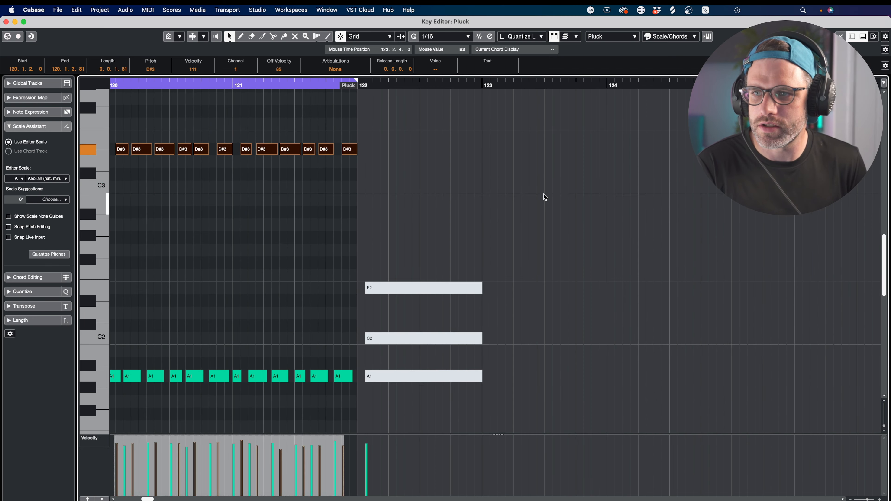
{"action": "left_click", "coordinate": [298, 155]}
- Play back the rising A2–C3–E3 pattern over the A1 bass notes from bar 118
{"action": "scroll", "coordinate": [106, 160], "scroll_direction": "left", "scroll_amount": 5}
{"action": "scroll", "coordinate": [105, 158], "scroll_direction": "left", "scroll_amount": 7}
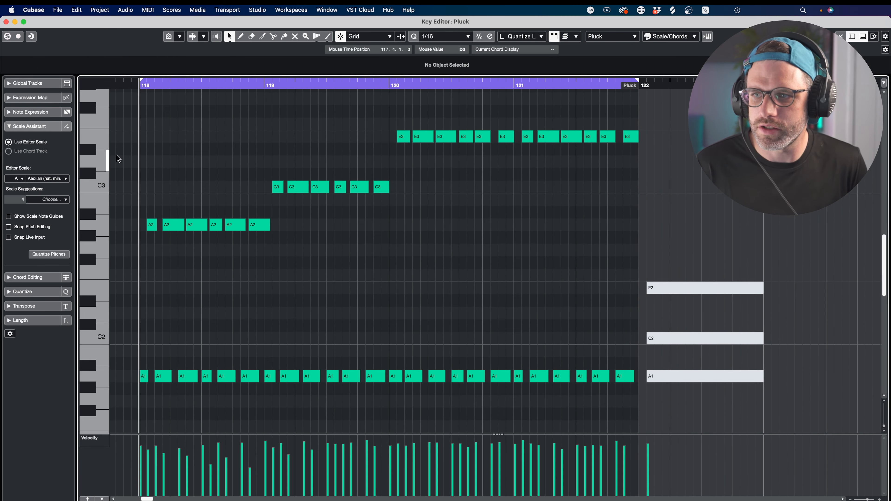
{"action": "scroll", "coordinate": [106, 150], "scroll_direction": "left", "scroll_amount": 4}
{"action": "key", "text": "space"}
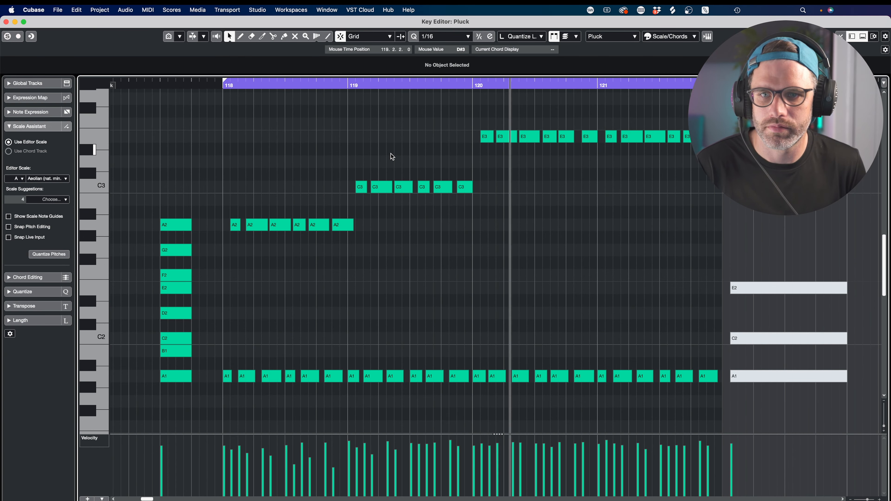
{"action": "key", "text": "space"}
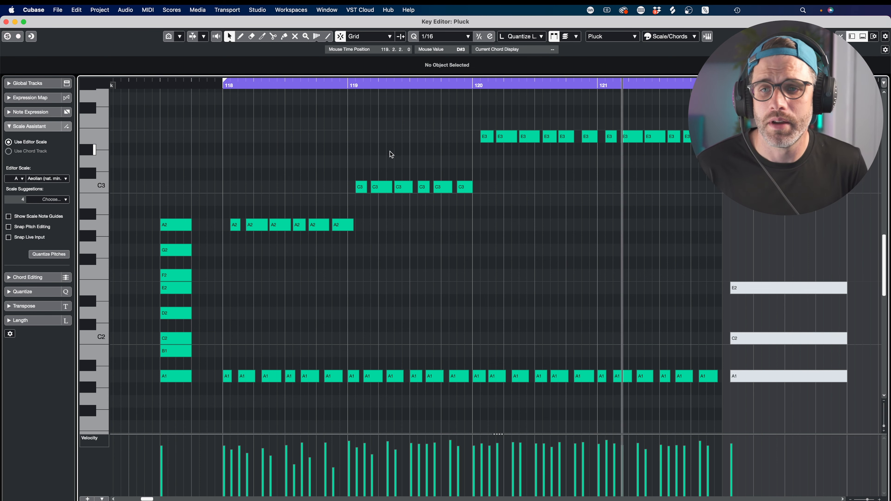
- Close the Key Editor, duplicate the Pluck part to bar 122, and move the cycle range to bars 123–127
{"action": "key", "text": "Return"}
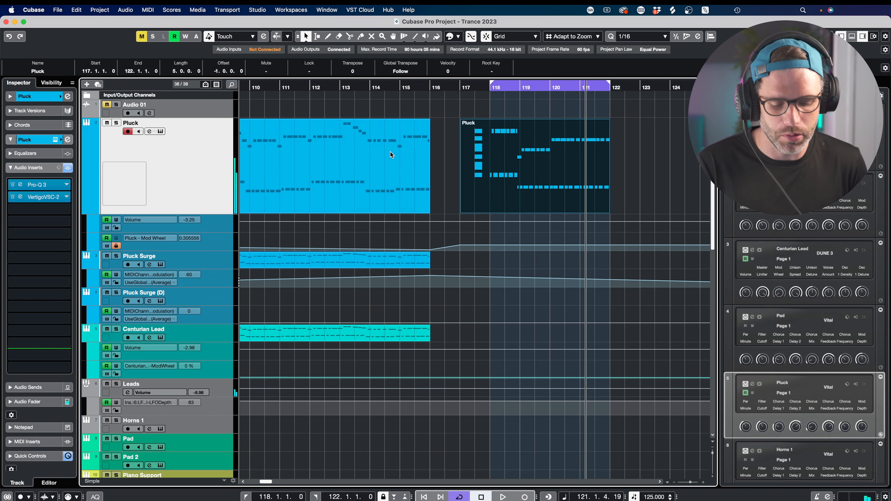
{"action": "key", "text": "super+d"}
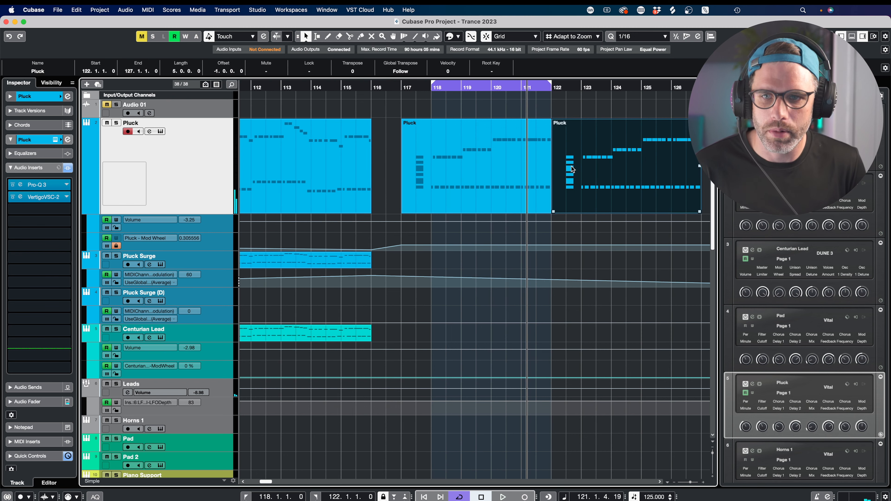
{"action": "left_click_drag", "start_coordinate": [447, 85], "coordinate": [598, 86]}
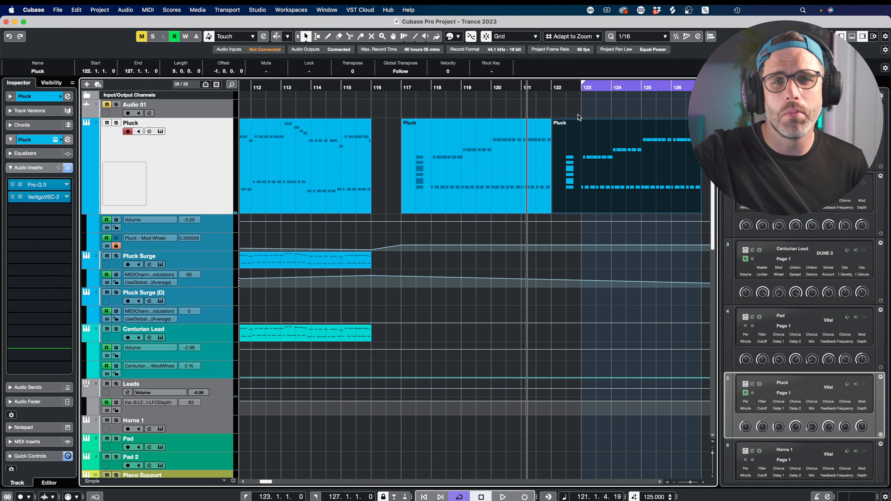
{"action": "key", "text": "1"}
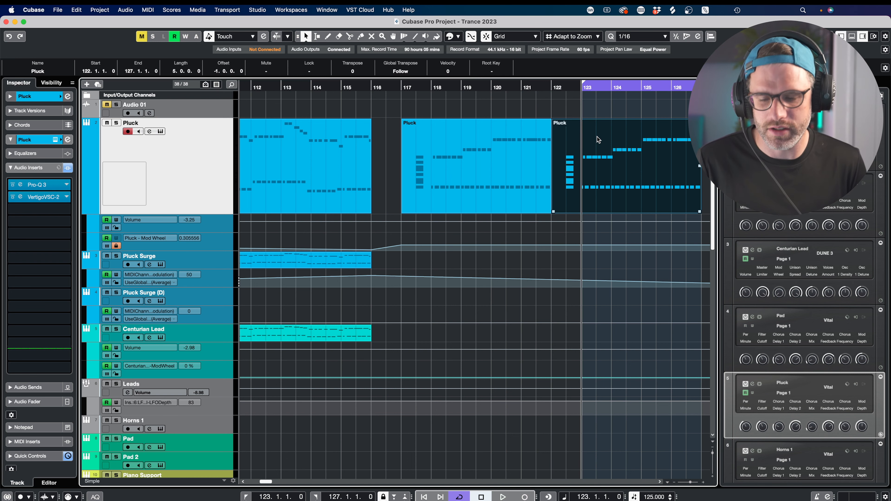
- Open the duplicated Pluck part in the Key Editor and highlight its A2, C3 and E3 note groups
{"action": "double_click", "coordinate": [599, 139]}
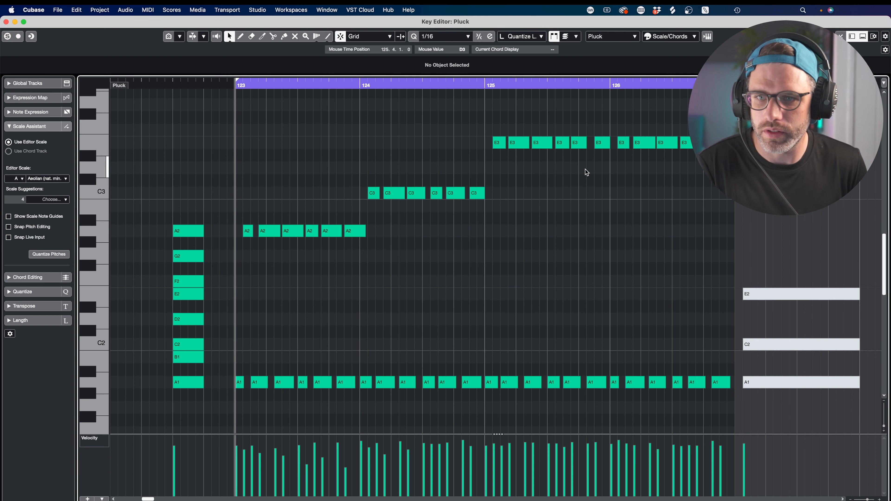
{"action": "left_click_drag", "start_coordinate": [555, 123], "coordinate": [317, 266]}
{"action": "left_click", "coordinate": [321, 266]}
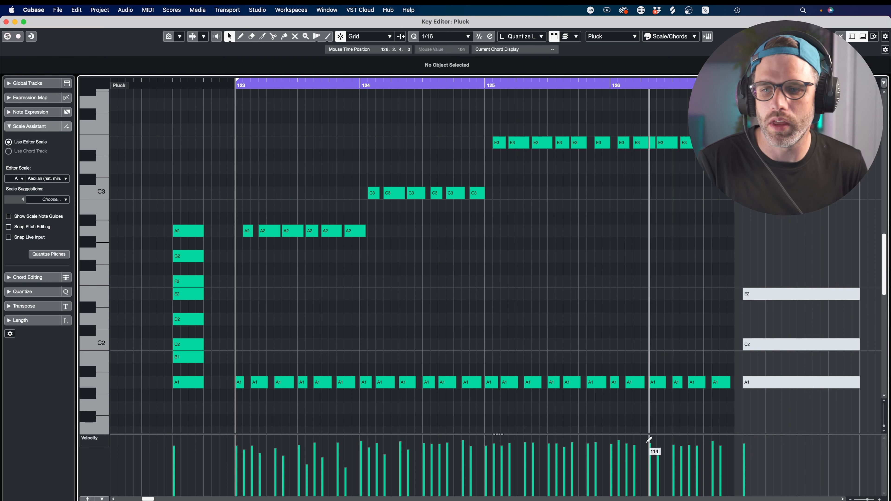
{"action": "left_click_drag", "start_coordinate": [317, 210], "coordinate": [337, 241]}
{"action": "left_click_drag", "start_coordinate": [372, 151], "coordinate": [417, 196]}
{"action": "left_click_drag", "start_coordinate": [498, 125], "coordinate": [582, 203]}
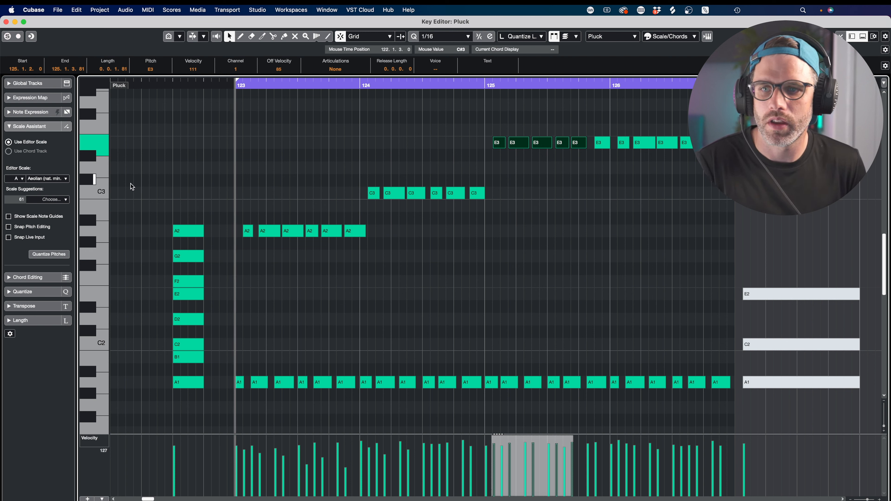
{"action": "left_click", "coordinate": [359, 195]}
- Lower the last three upper notes in bar 124 to B2, A2 and A2, and play back the phrase
{"action": "left_click_drag", "start_coordinate": [439, 185], "coordinate": [454, 214]}
{"action": "key", "text": "Down"}
{"action": "key", "text": "Down"}
{"action": "key", "text": "Down"}
{"action": "left_click", "coordinate": [448, 202]}
{"action": "left_click_drag", "start_coordinate": [412, 183], "coordinate": [499, 249]}
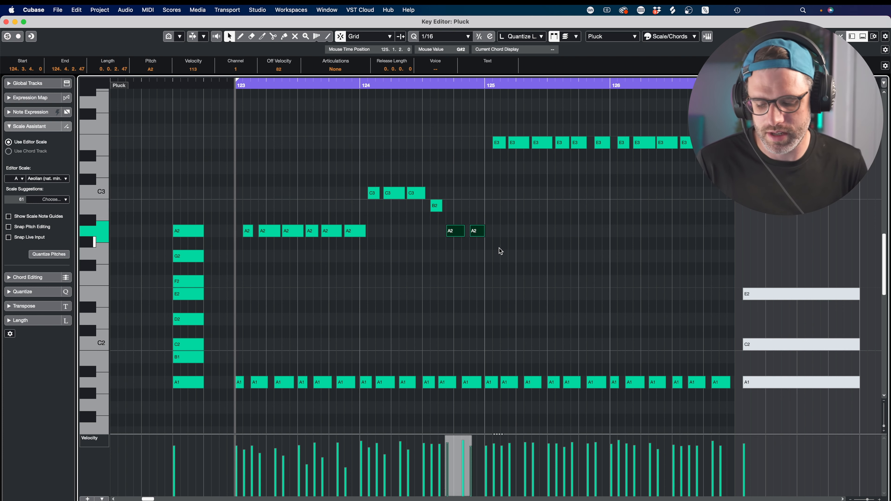
{"action": "left_click", "coordinate": [478, 221]}
{"action": "key", "text": "space"}
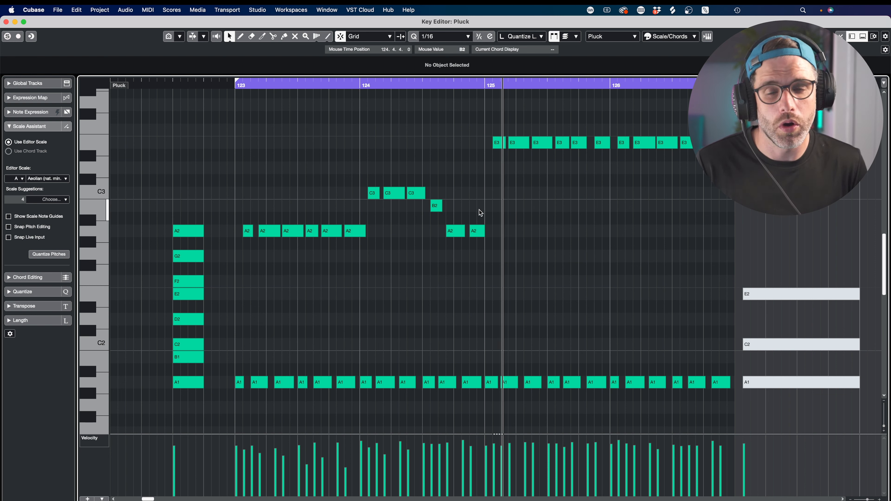
- Raise the first four upper notes of bar 124 by five semitones to three F3 notes and one E3
{"action": "left_click_drag", "start_coordinate": [487, 137], "coordinate": [537, 149]}
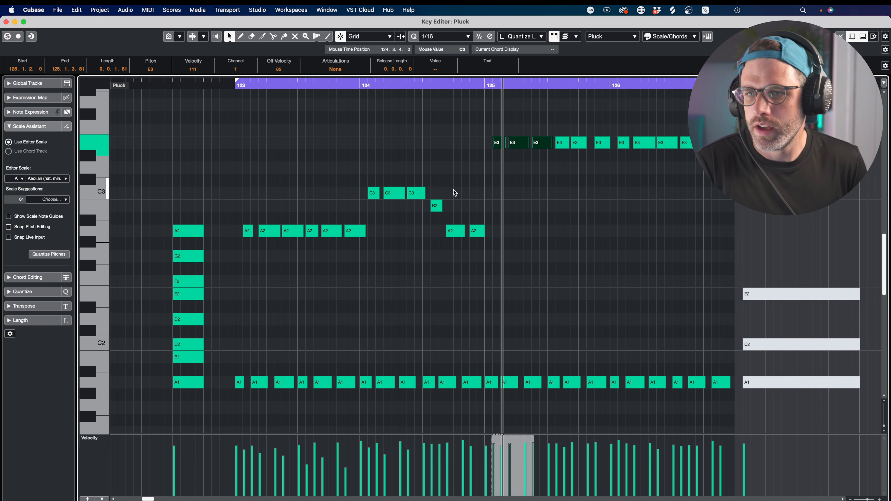
{"action": "left_click_drag", "start_coordinate": [456, 192], "coordinate": [369, 212]}
{"action": "key", "text": "Up"}
{"action": "key", "text": "Up"}
{"action": "key", "text": "Up"}
{"action": "key", "text": "Up"}
{"action": "key", "text": "Up"}
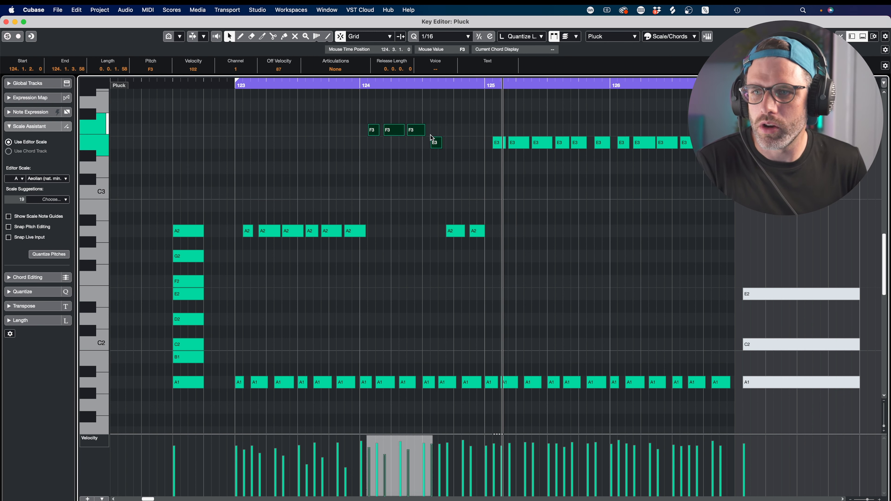
{"action": "left_click", "coordinate": [443, 147]}
- Raise the two A2 notes at the end of bar 124 to C3
{"action": "left_click_drag", "start_coordinate": [447, 196], "coordinate": [500, 248]}
{"action": "key", "text": "Up"}
{"action": "key", "text": "Up"}
{"action": "key", "text": "Up"}
{"action": "key", "text": "Up"}
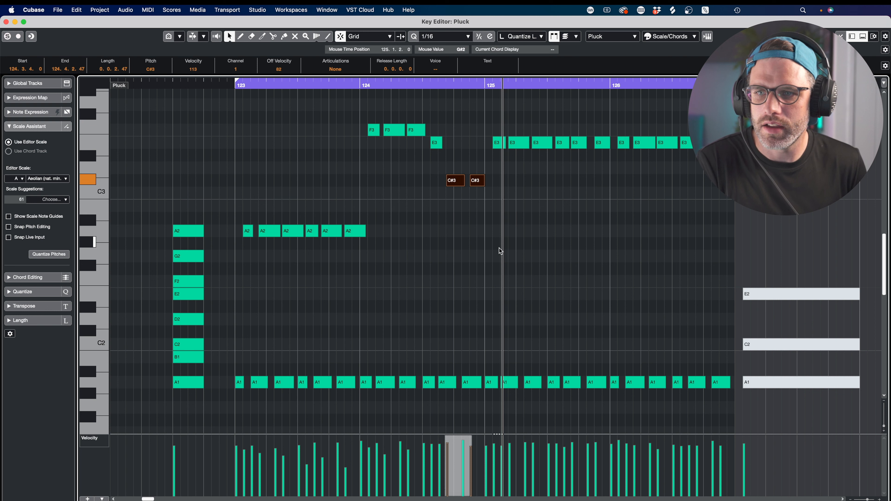
{"action": "key", "text": "Up"}
{"action": "key", "text": "Down"}
{"action": "key", "text": "Down"}
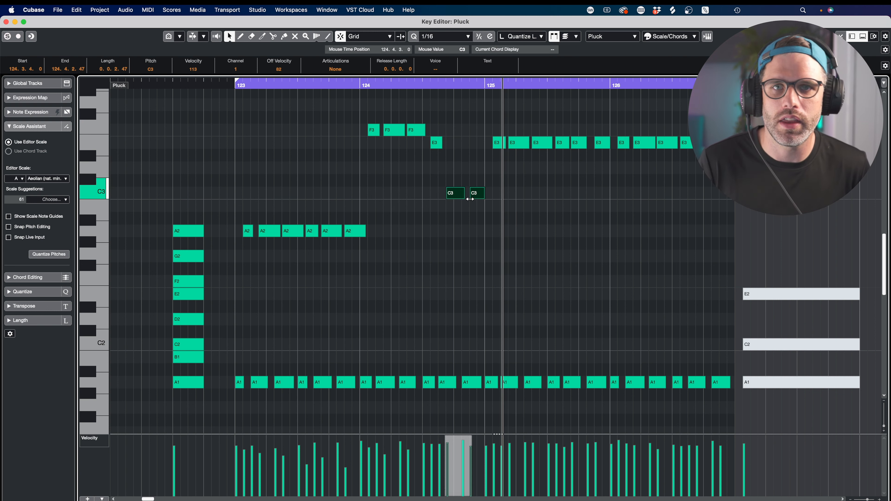
- Highlight the A minor chord notes and bar 124's F3 notes, and play back the revised phrase from bar 123
{"action": "left_click_drag", "start_coordinate": [780, 226], "coordinate": [803, 383]}
{"action": "left_click_drag", "start_coordinate": [470, 116], "coordinate": [418, 155]}
{"action": "left_click", "coordinate": [457, 127]}
{"action": "key", "text": "space"}
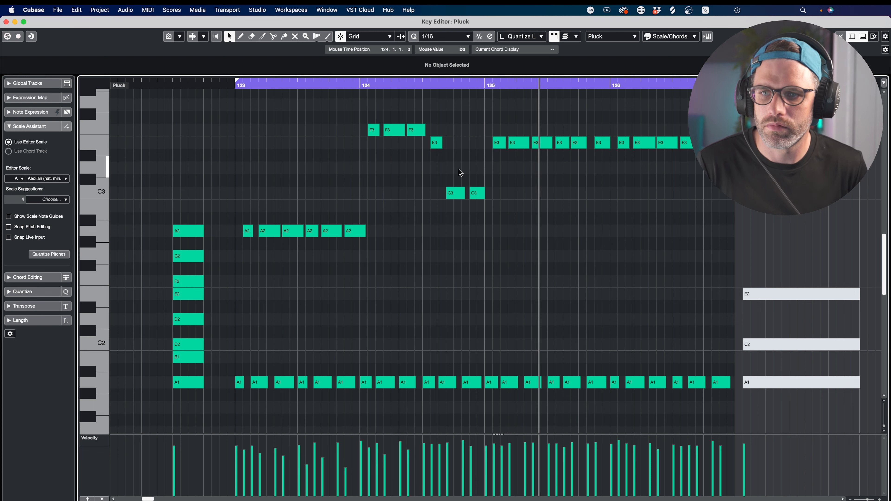
- Try the last two upper notes of bar 124 at D3, play back the phrase, and return them to C3
{"action": "left_click_drag", "start_coordinate": [459, 167], "coordinate": [505, 224]}
{"action": "key", "text": "Up"}
{"action": "key", "text": "Up"}
{"action": "left_click", "coordinate": [351, 85]}
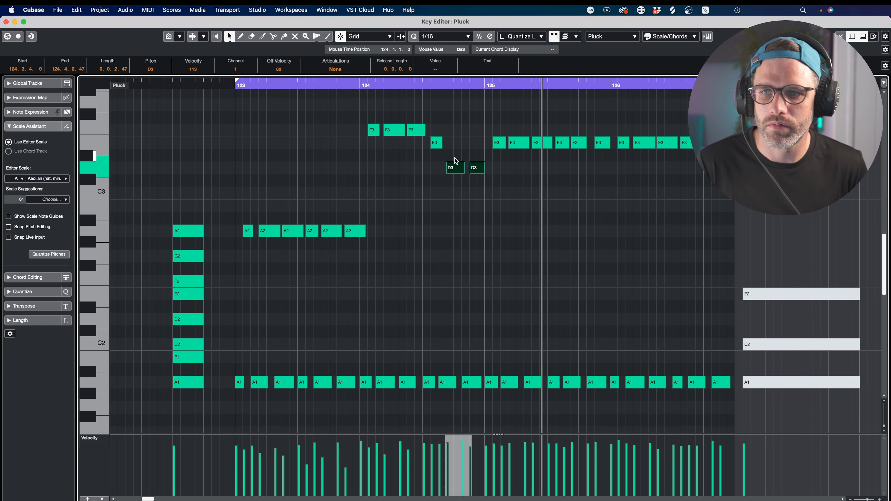
{"action": "key", "text": "Down"}
{"action": "key", "text": "Down"}
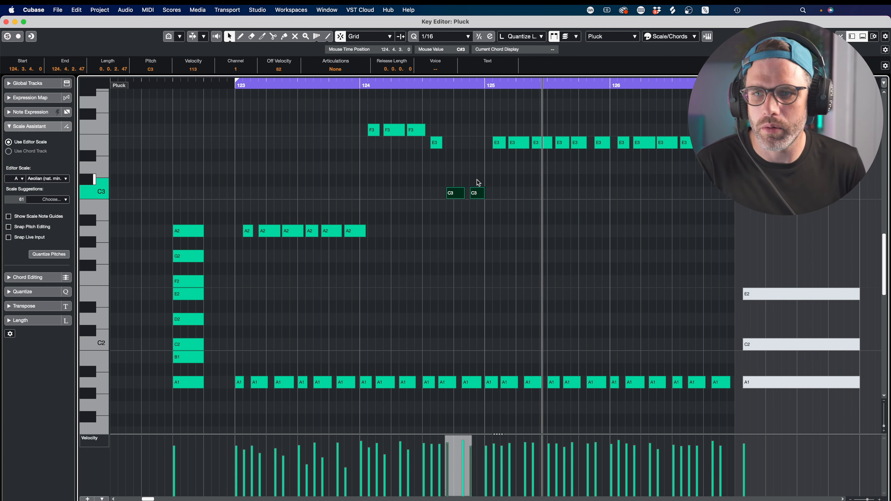
- Lower the last two upper notes of bar 124 to B2 and play back the phrase from mid-bar 124
{"action": "key", "text": "Down"}
{"action": "key", "text": "super+z"}
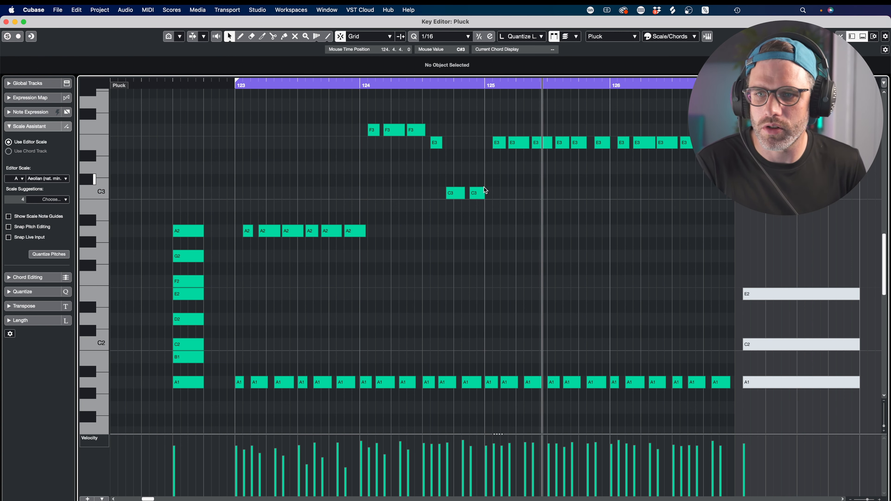
{"action": "key", "text": "shift+super+z"}
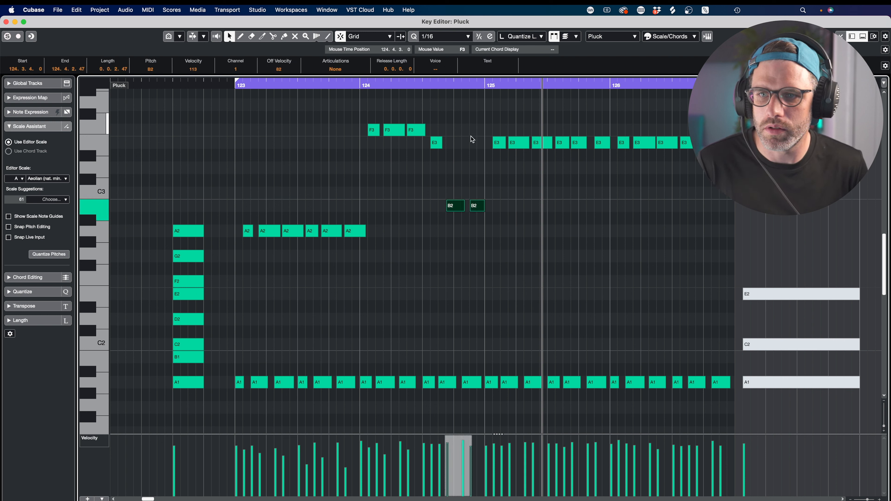
{"action": "left_click", "coordinate": [418, 86]}
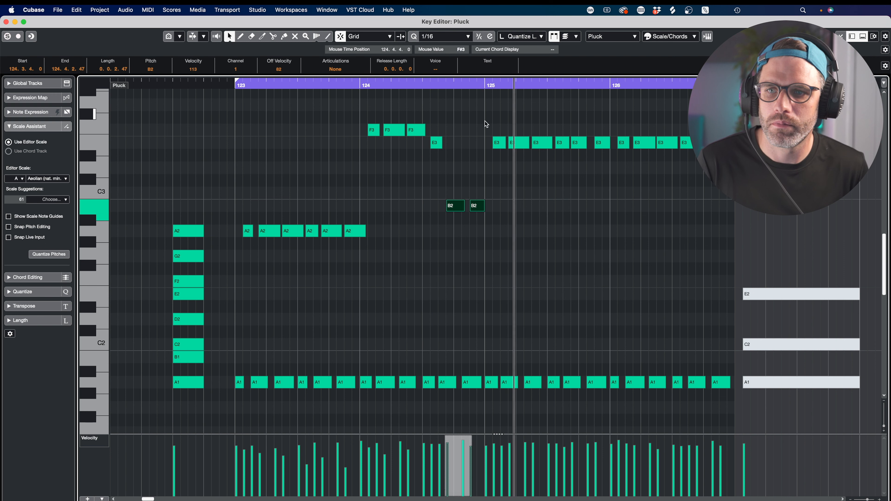
- Lower all upper notes in bars 125 and 126 to C3 and play back from the middle of bar 124
{"action": "left_click_drag", "start_coordinate": [486, 122], "coordinate": [698, 164]}
{"action": "key", "text": "Down"}
{"action": "key", "text": "Down"}
{"action": "key", "text": "Down"}
{"action": "key", "text": "Down"}
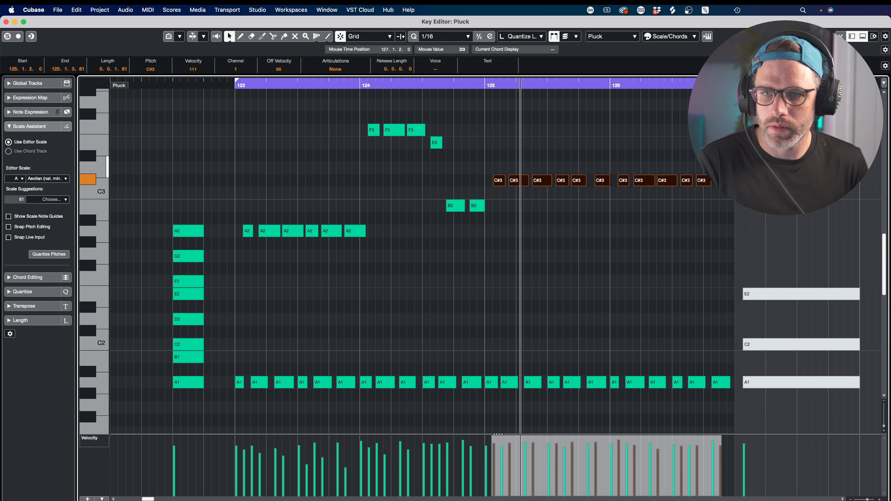
{"action": "left_click", "coordinate": [421, 84]}
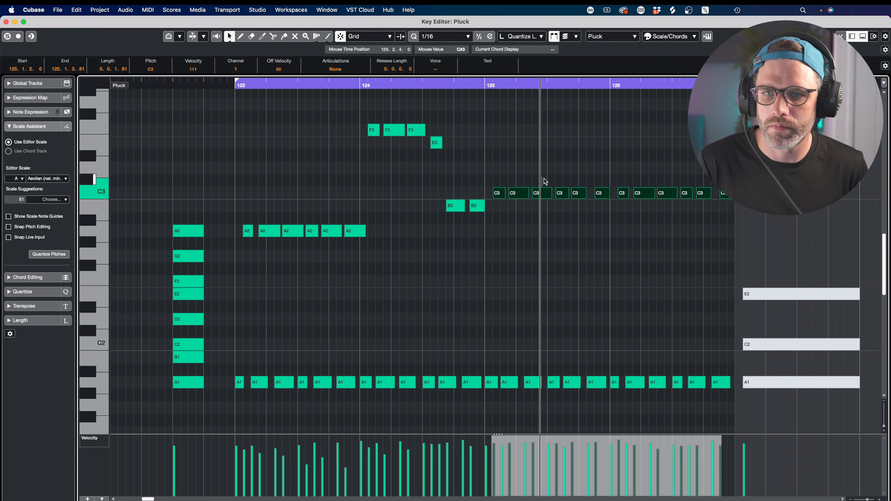
- Set the last three upper notes of bar 126 to F3, E3 and B2, and play back the phrase from bar 123
{"action": "left_click_drag", "start_coordinate": [739, 172], "coordinate": [713, 195]}
{"action": "left_click_drag", "start_coordinate": [692, 207], "coordinate": [687, 204]}
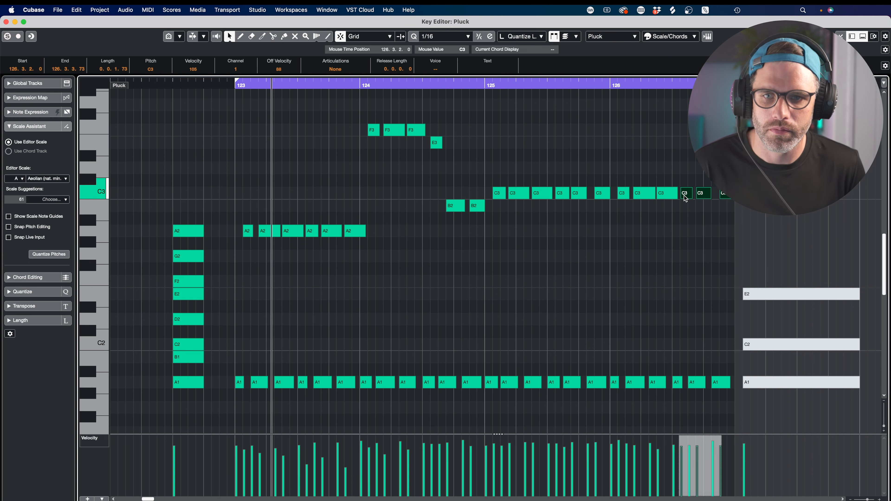
{"action": "left_click_drag", "start_coordinate": [684, 194], "coordinate": [684, 130]}
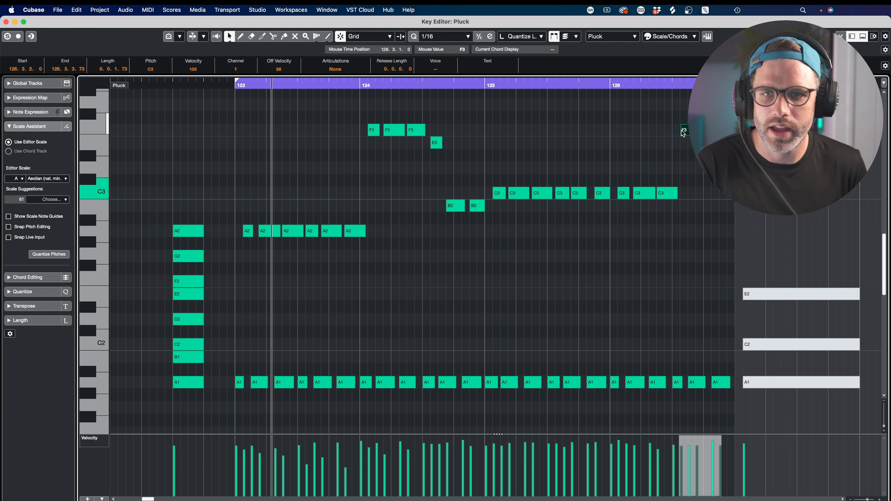
{"action": "left_click", "coordinate": [710, 130]}
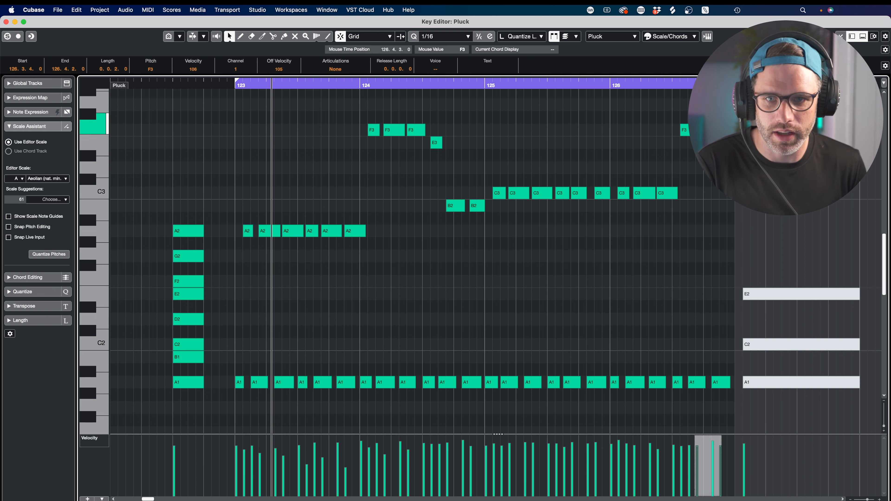
{"action": "left_click", "coordinate": [728, 117]}
{"action": "left_click_drag", "start_coordinate": [722, 155], "coordinate": [726, 205]}
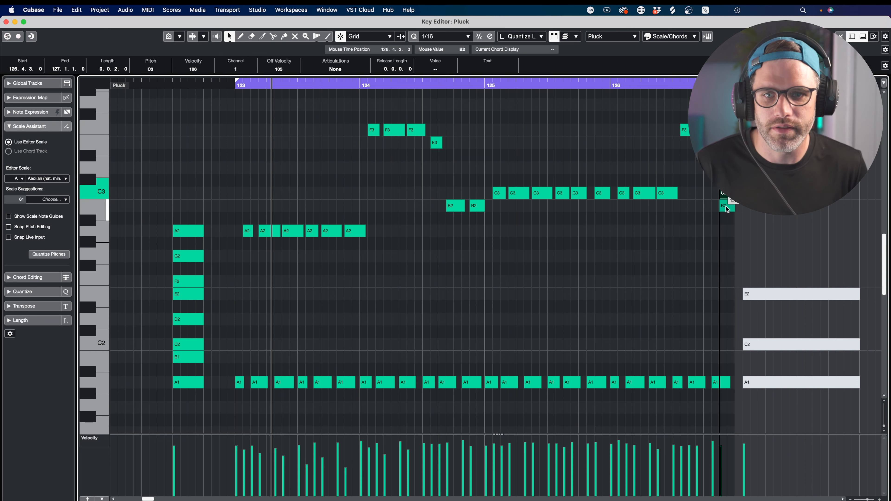
{"action": "left_click_drag", "start_coordinate": [364, 212], "coordinate": [324, 256]}
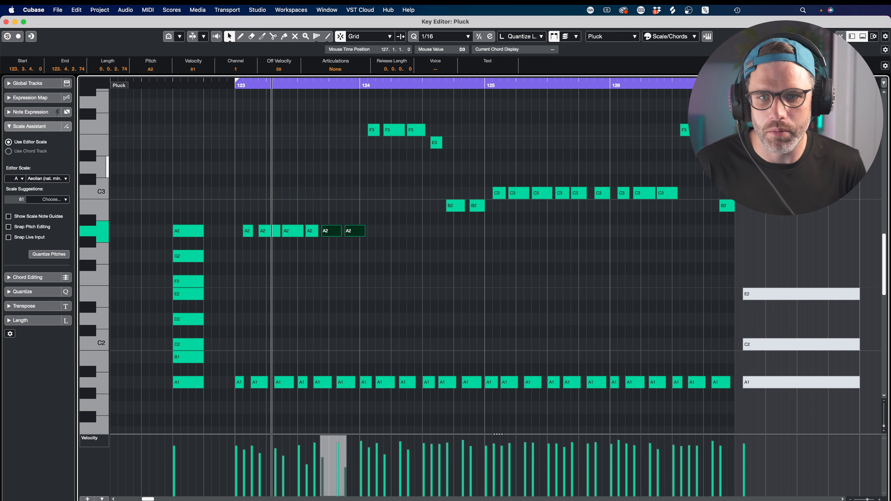
{"action": "key", "text": "KP_1"}
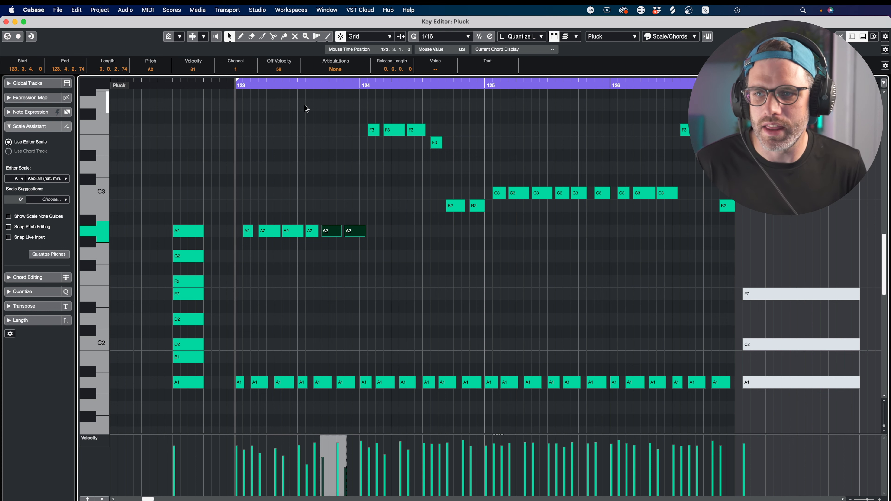
{"action": "key", "text": "space"}
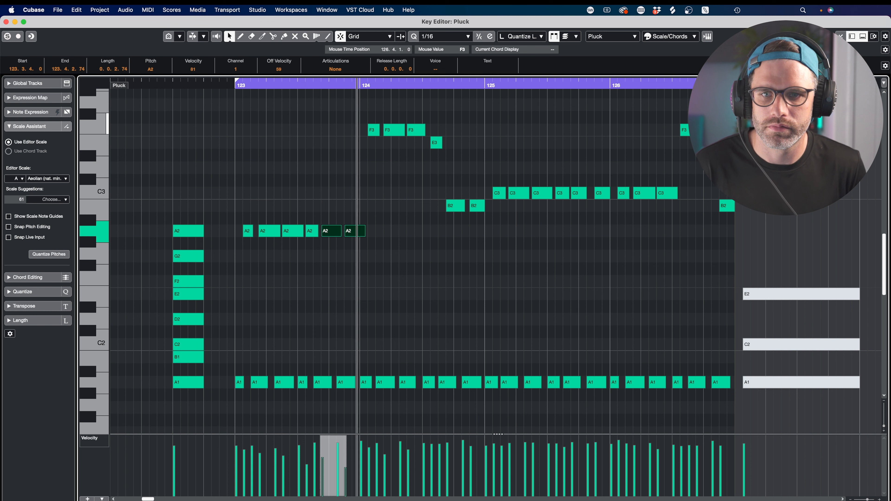
- Swap the F3 and E3 near the end of bar 126 so E3 comes first, and play back that passage
{"action": "left_click", "coordinate": [698, 118]}
{"action": "left_click", "coordinate": [705, 130]}
{"action": "left_click_drag", "start_coordinate": [684, 130], "coordinate": [705, 156]}
{"action": "left_click", "coordinate": [662, 85]}
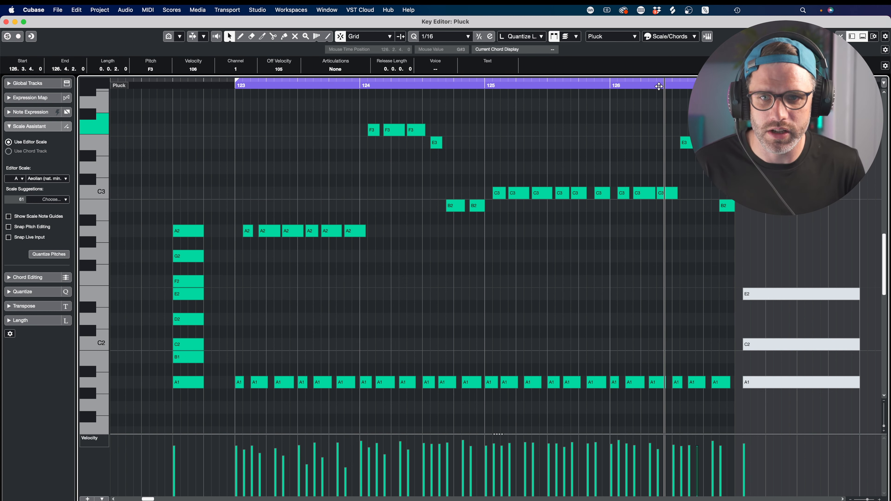
{"action": "key", "text": "space"}
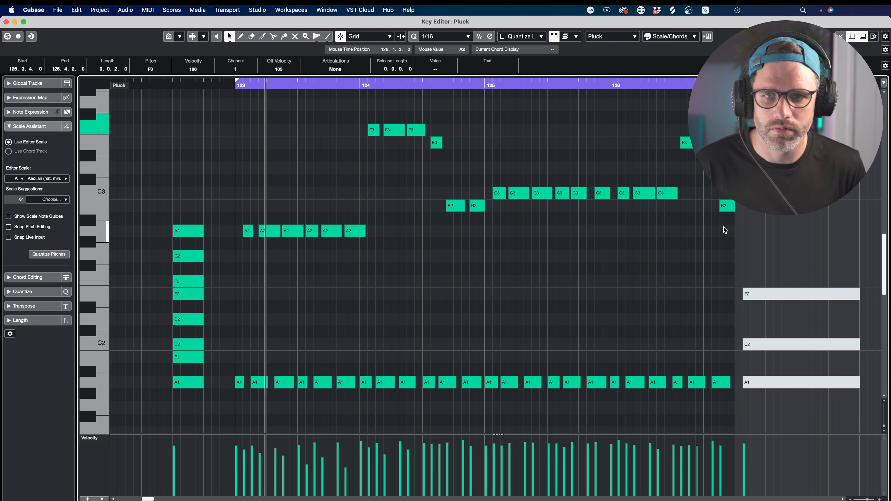
- Try the last three upper notes of bar 126 at E2, F2 and G2, and undo the recent pitch changes
{"action": "left_click_drag", "start_coordinate": [725, 206], "coordinate": [725, 256]}
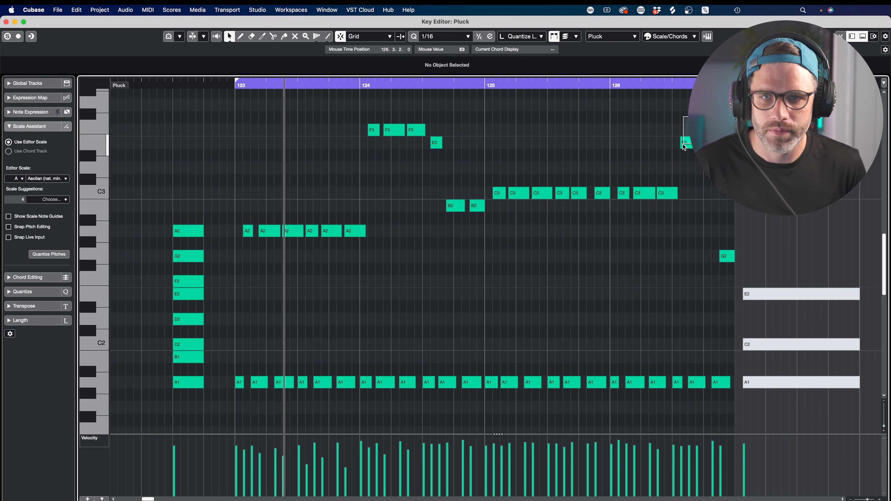
{"action": "left_click_drag", "start_coordinate": [684, 143], "coordinate": [687, 297]}
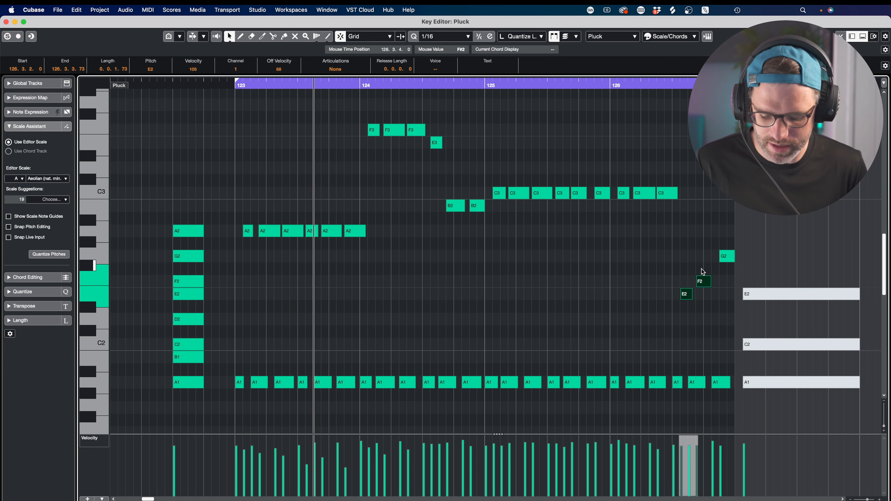
{"action": "key", "text": "super+z"}
{"action": "key", "text": "super+z"}
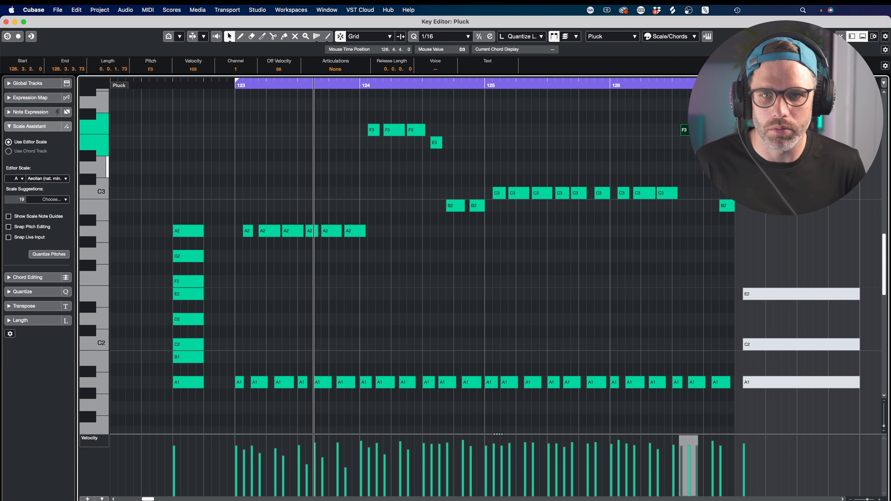
- Set the last two upper notes of bar 126 to C3 and B2, playing back from the middle of the bar
{"action": "left_click_drag", "start_coordinate": [727, 205], "coordinate": [724, 193]}
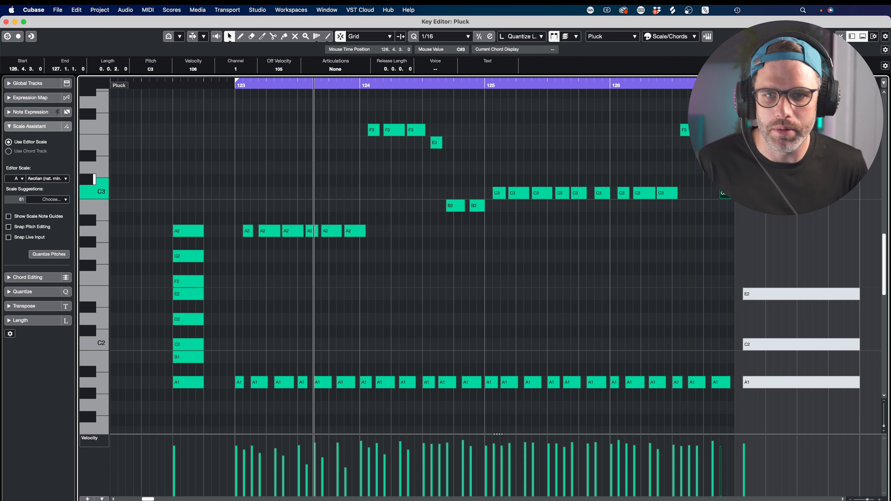
{"action": "left_click", "coordinate": [670, 86]}
{"action": "key", "text": "space"}
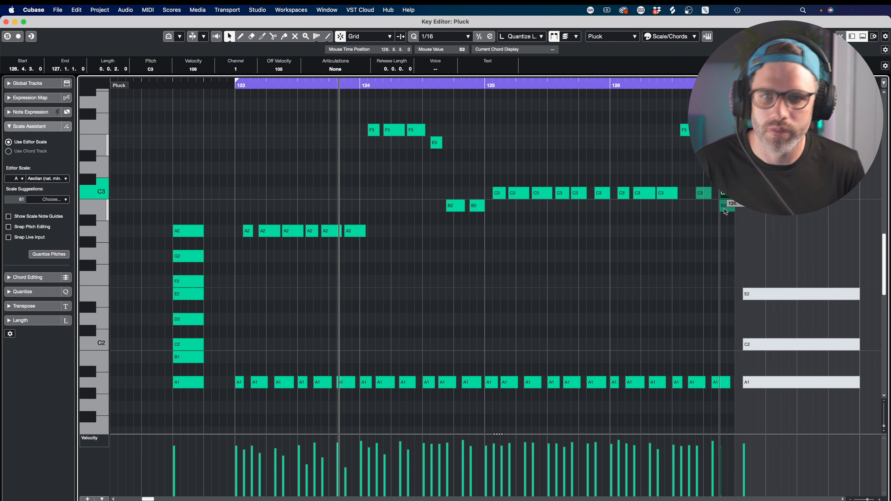
{"action": "left_click_drag", "start_coordinate": [725, 197], "coordinate": [725, 207]}
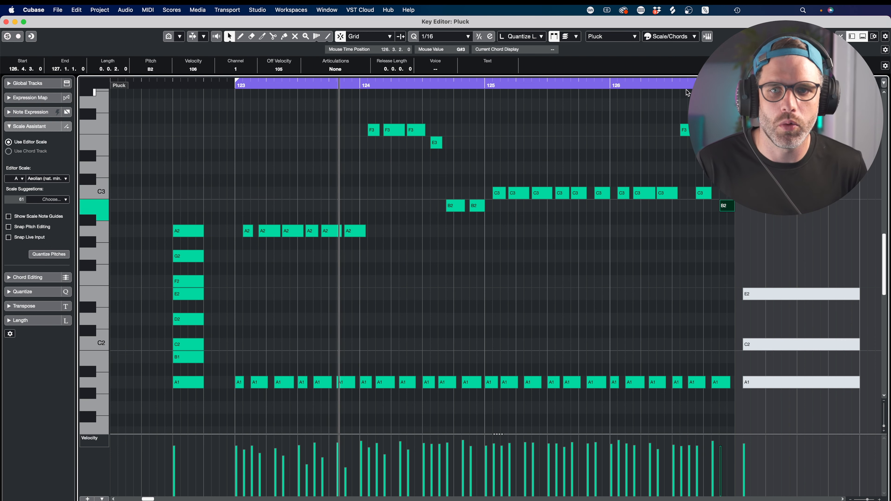
- Play back from the end of bar 125 and lower bar 126's F3 note to E3
{"action": "left_click_drag", "start_coordinate": [603, 86], "coordinate": [603, 84]}
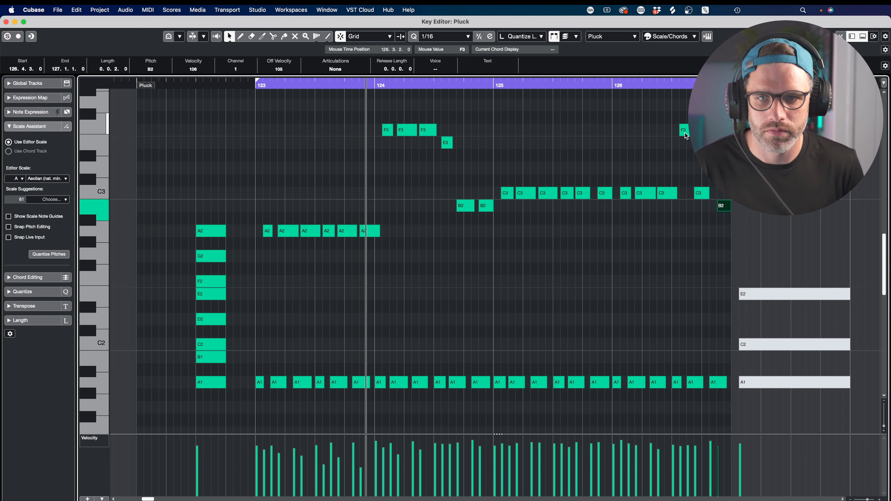
{"action": "key", "text": "space"}
{"action": "mouse_move", "coordinate": [686, 136]}
{"action": "left_mouse_down"}
{"action": "mouse_move", "coordinate": [675, 173]}
{"action": "mouse_move", "coordinate": [683, 144]}
{"action": "left_mouse_up"}
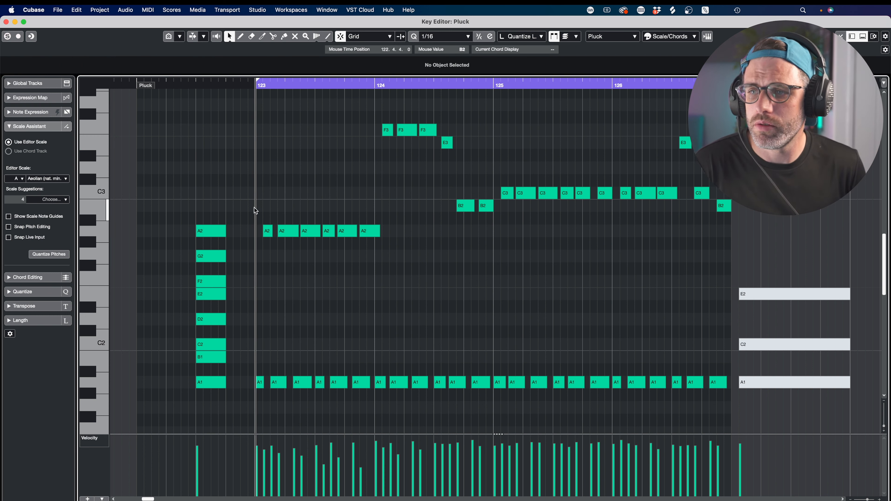
- Highlight the upper notes of bars 123 to 125 group by group and compare them with the A minor chord's E2 and C2 notes
{"action": "left_click_drag", "start_coordinate": [255, 211], "coordinate": [415, 252]}
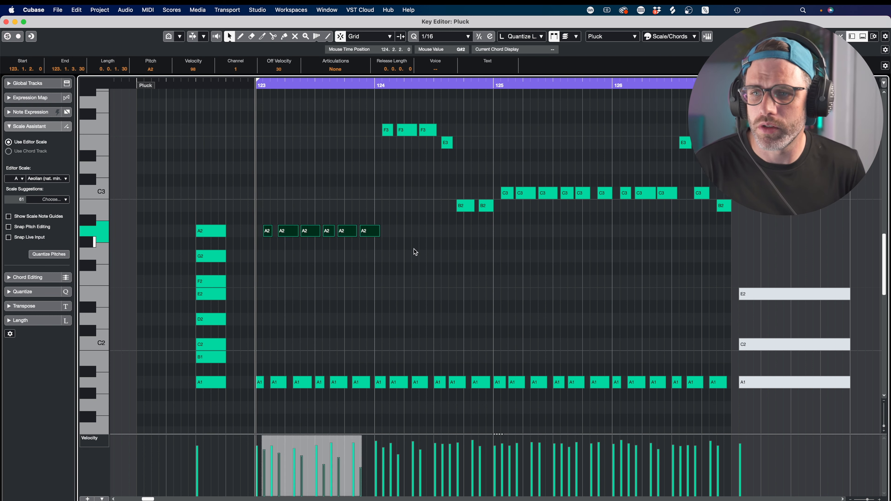
{"action": "left_click_drag", "start_coordinate": [373, 123], "coordinate": [458, 159]}
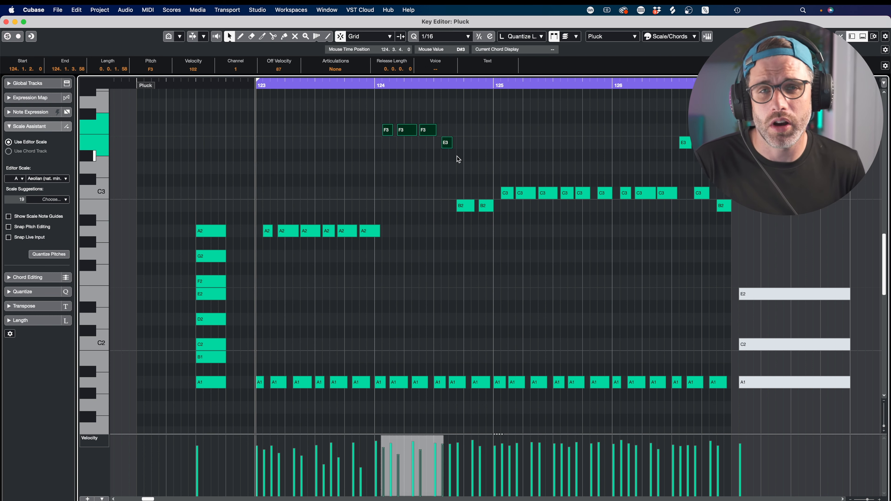
{"action": "left_click_drag", "start_coordinate": [451, 127], "coordinate": [443, 173]}
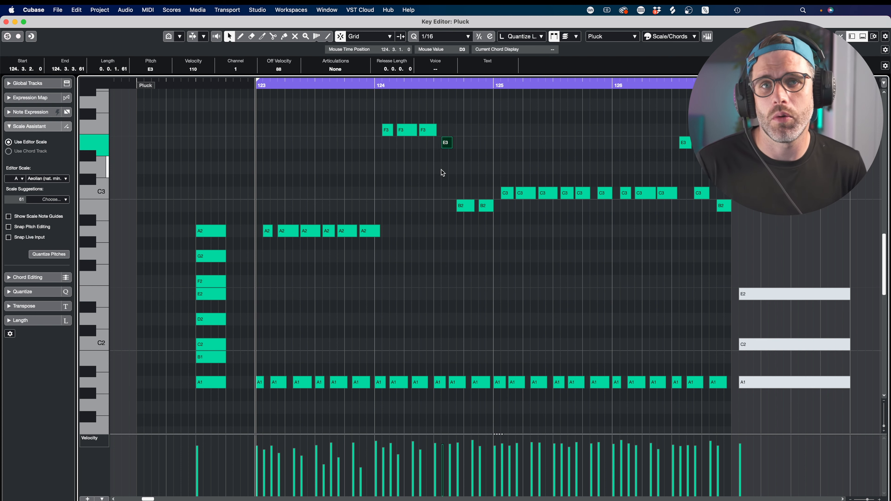
{"action": "left_click_drag", "start_coordinate": [787, 270], "coordinate": [791, 309]}
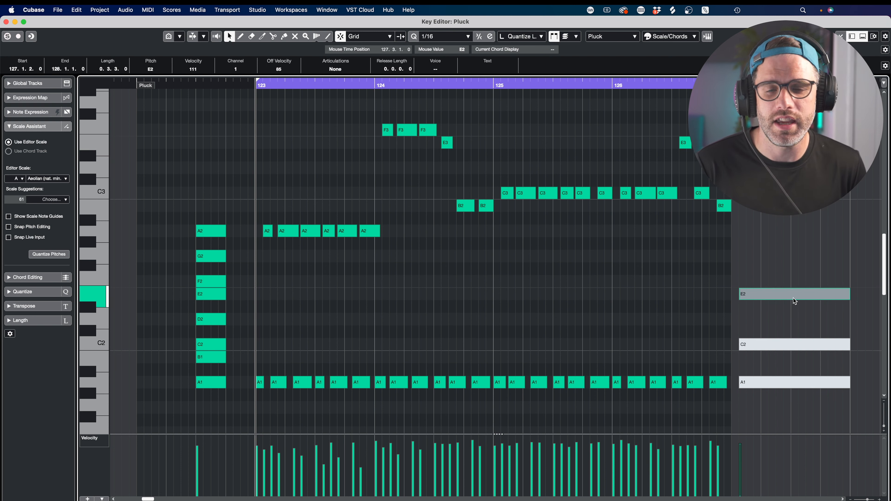
{"action": "left_click_drag", "start_coordinate": [442, 194], "coordinate": [549, 198]}
{"action": "left_click_drag", "start_coordinate": [507, 165], "coordinate": [570, 223]}
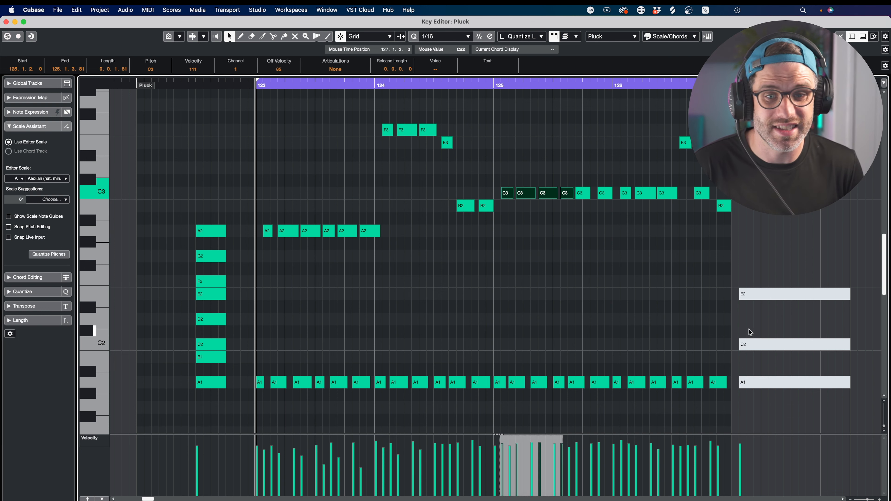
{"action": "left_click", "coordinate": [779, 349]}
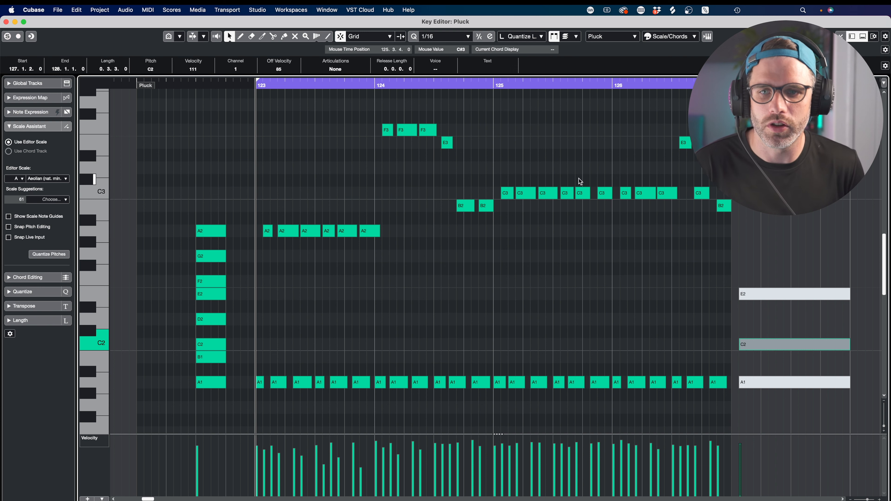
- Highlight bar 126's C3, E3 and B2 notes and the chord's C2, and select the last two A2 notes of bar 123
{"action": "left_click", "coordinate": [633, 190]}
{"action": "left_click_drag", "start_coordinate": [624, 182], "coordinate": [681, 206]}
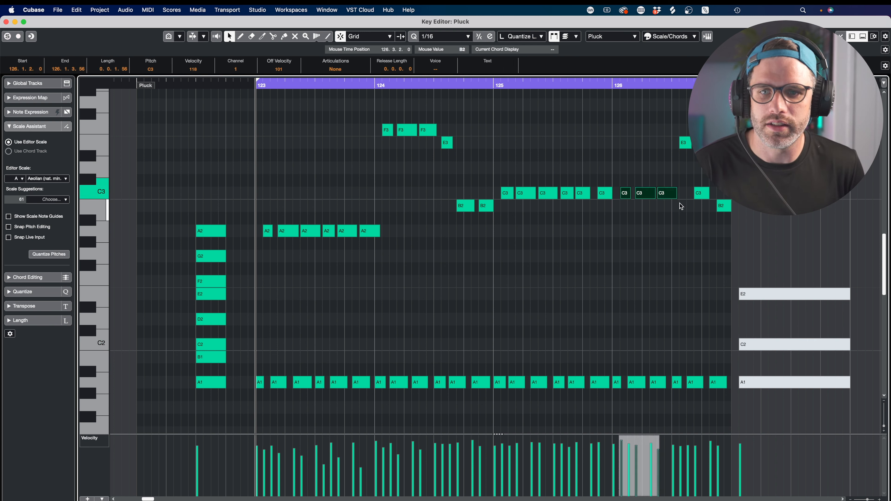
{"action": "left_click_drag", "start_coordinate": [669, 128], "coordinate": [695, 154]}
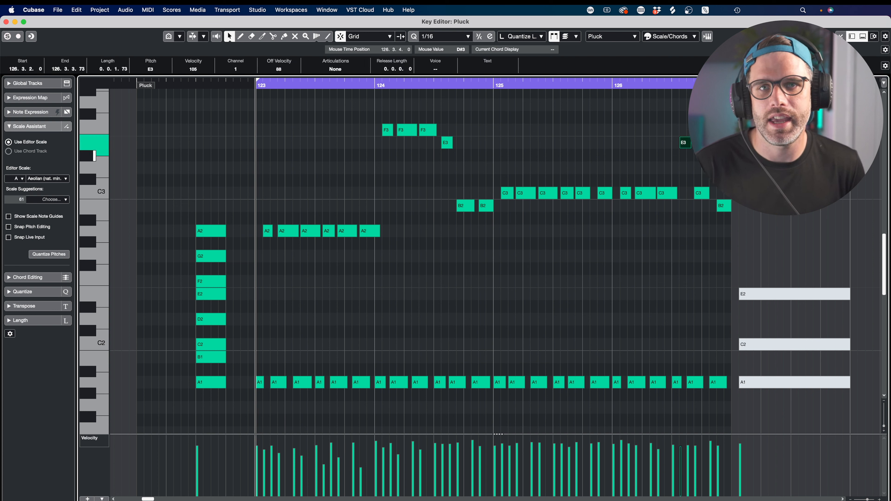
{"action": "left_click", "coordinate": [701, 192]}
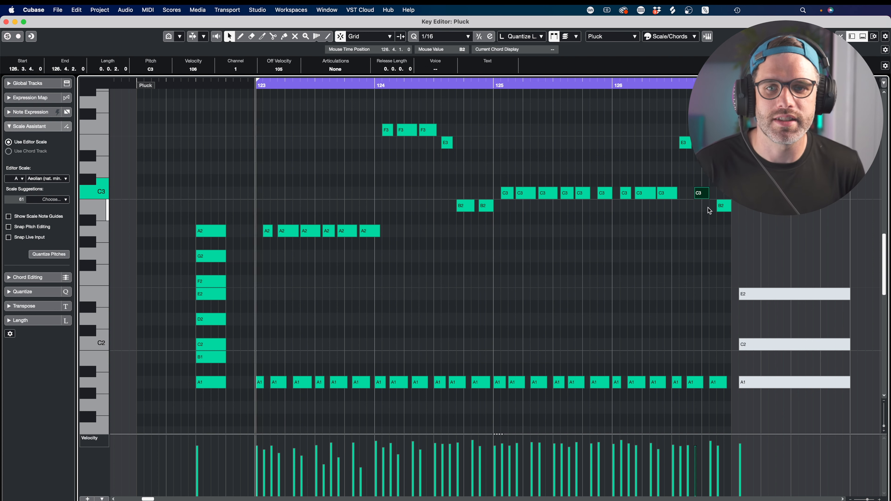
{"action": "left_click", "coordinate": [791, 347]}
{"action": "left_click_drag", "start_coordinate": [717, 187], "coordinate": [746, 236]}
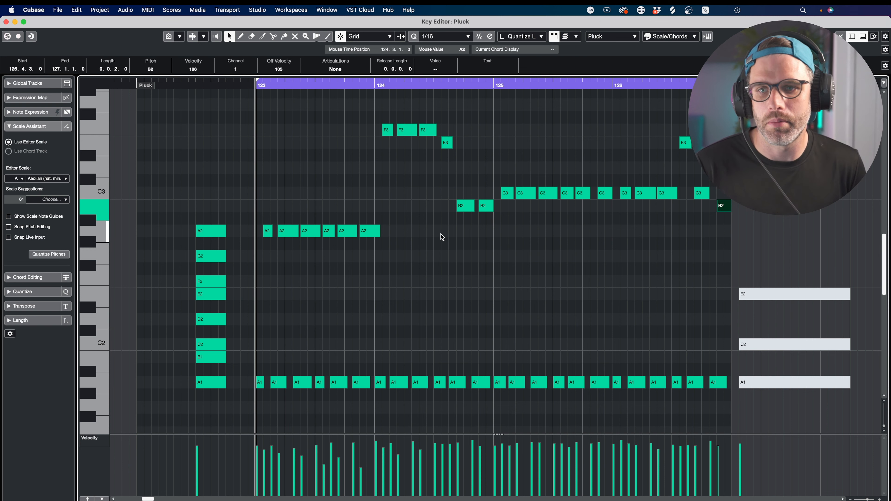
{"action": "left_click_drag", "start_coordinate": [381, 200], "coordinate": [343, 292]}
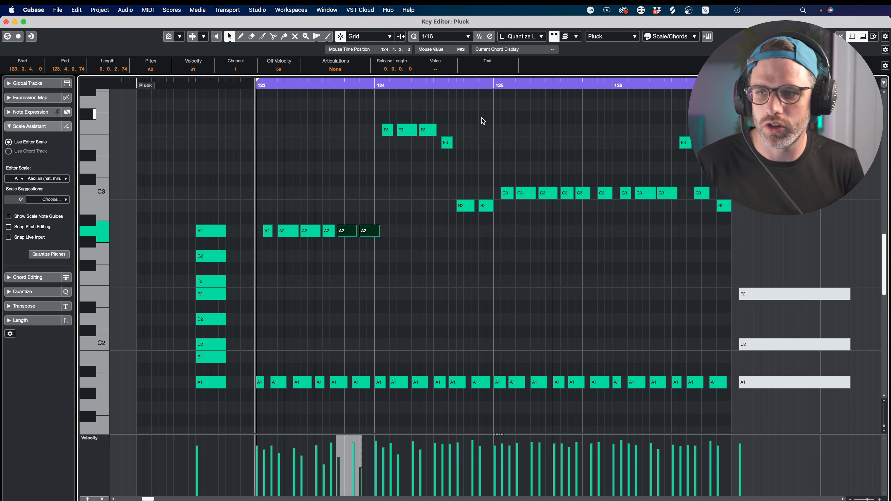
- Duplicate the Pluck part from bar 122 to bar 127 and move the cycle range to bars 128 to 132
{"action": "left_click_drag", "start_coordinate": [246, 213], "coordinate": [442, 278]}
{"action": "left_click", "coordinate": [437, 254]}
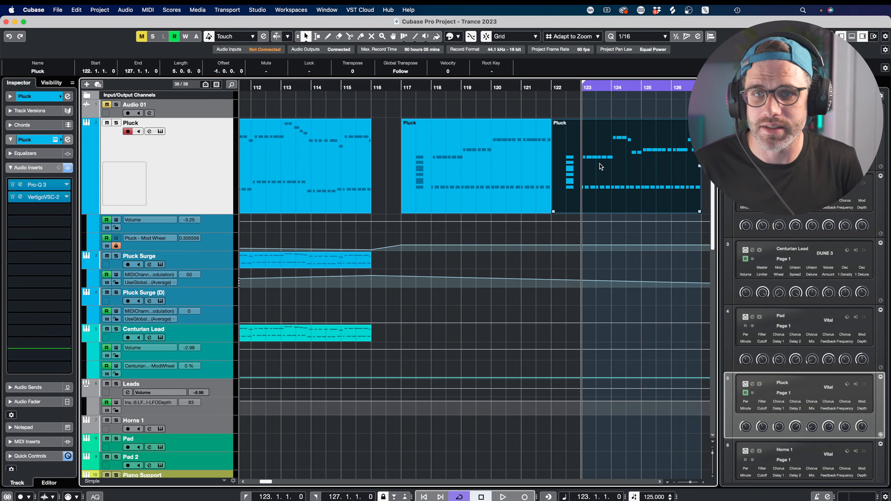
{"action": "scroll", "coordinate": [605, 176], "scroll_direction": "right", "scroll_amount": 5}
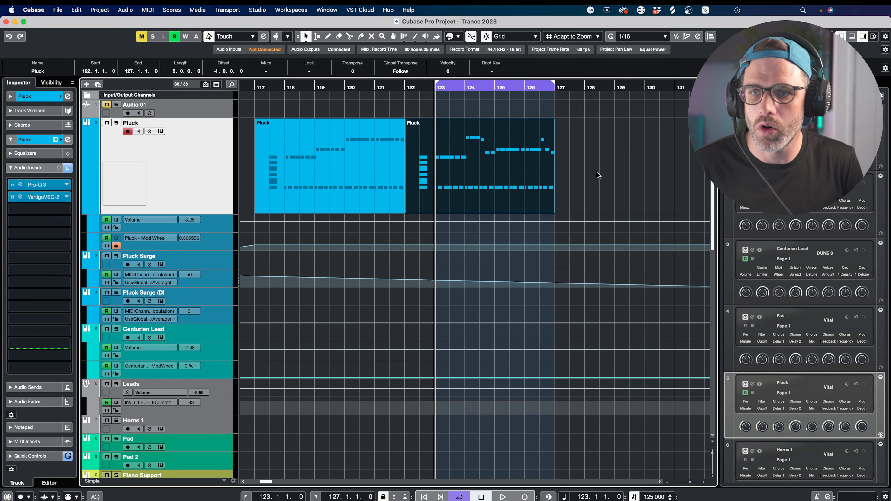
{"action": "left_click_drag", "start_coordinate": [481, 165], "coordinate": [626, 165]}
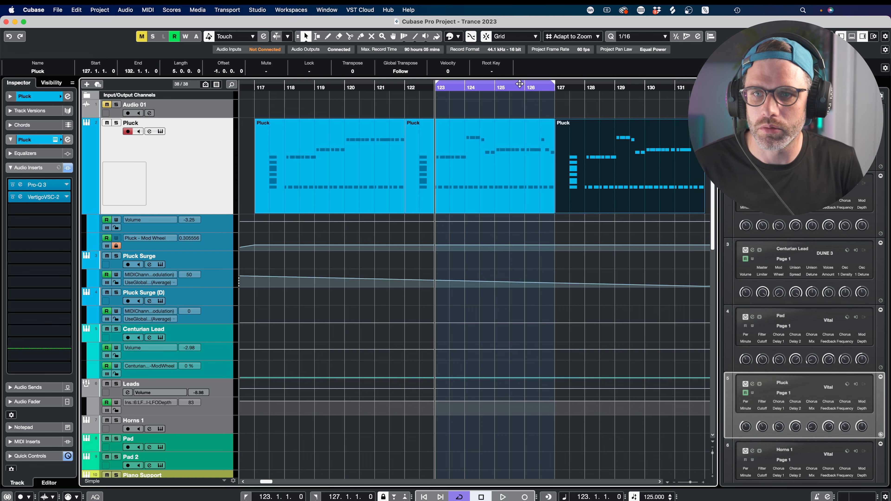
{"action": "left_click_drag", "start_coordinate": [516, 87], "coordinate": [651, 88]}
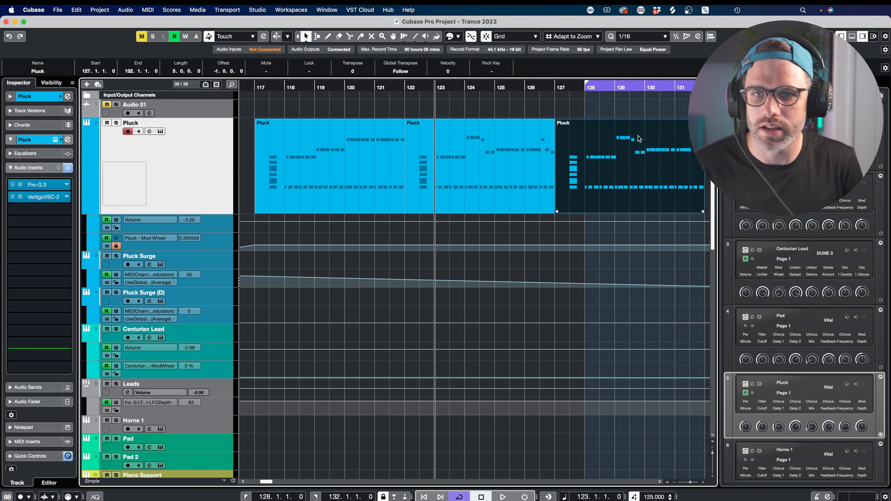
- Open the copied Pluck part for note editing, select the lower A1 notes of bars 129 to 131 and play it back
{"action": "double_click", "coordinate": [639, 139]}
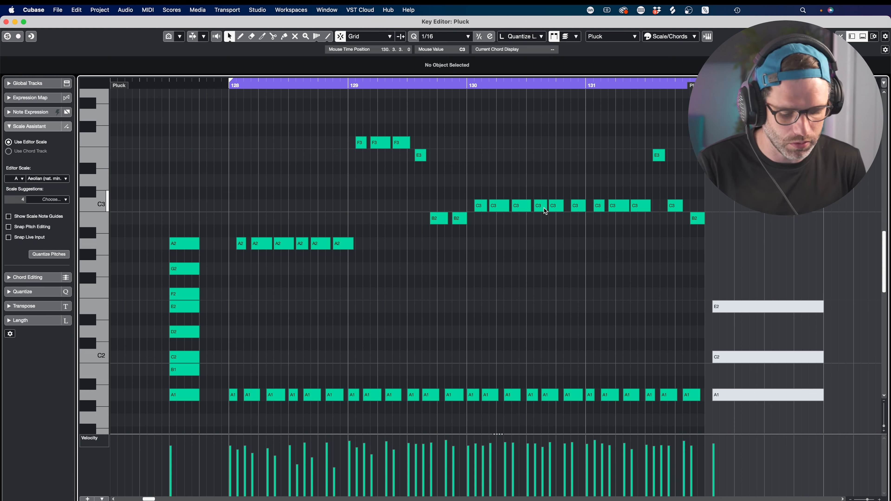
{"action": "scroll", "coordinate": [639, 164], "scroll_direction": "down", "scroll_amount": 3}
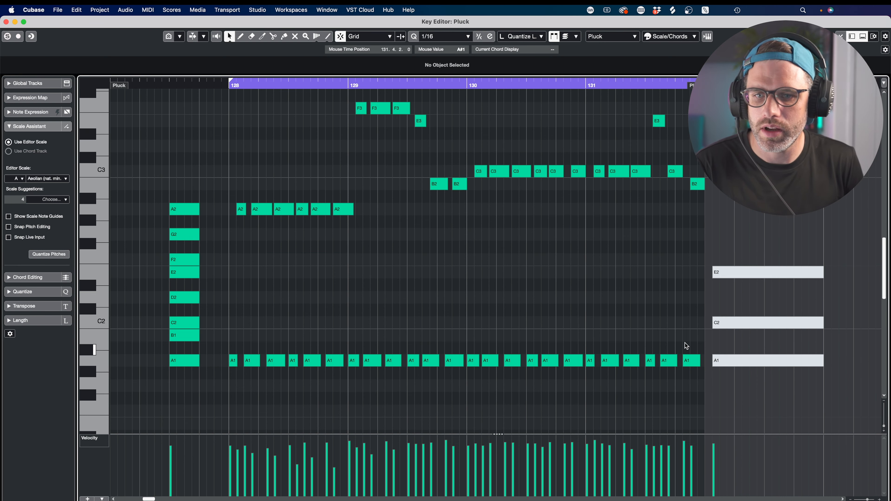
{"action": "key", "text": "KP_1"}
{"action": "left_click_drag", "start_coordinate": [698, 343], "coordinate": [350, 381]}
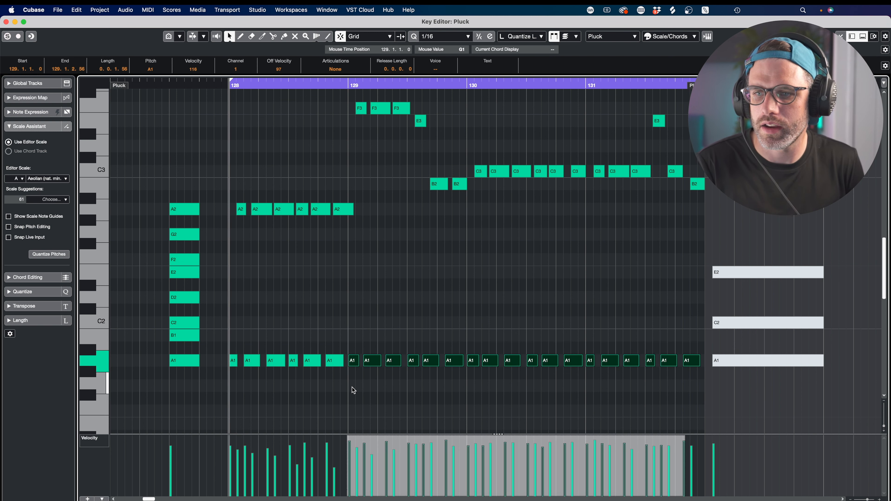
{"action": "key", "text": "space"}
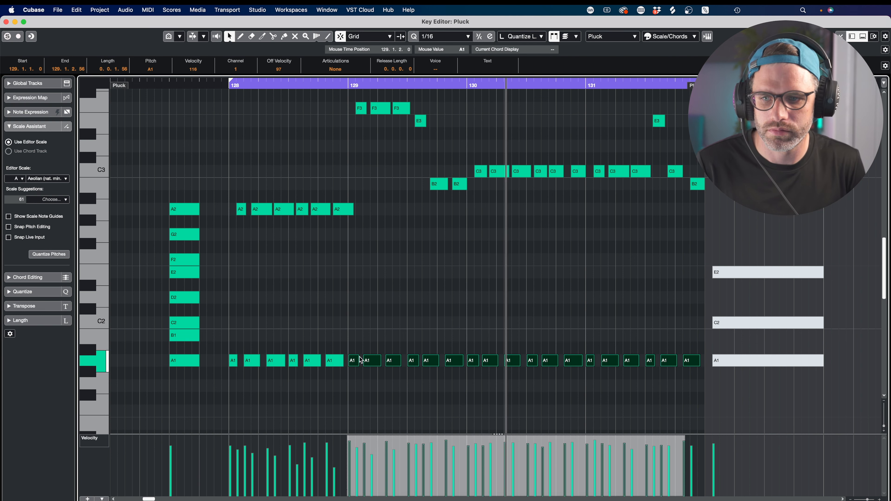
- Try raising the lower A1 notes to C2 in bar 130 and to E2 in bar 131
{"action": "left_click_drag", "start_coordinate": [707, 349], "coordinate": [471, 374]}
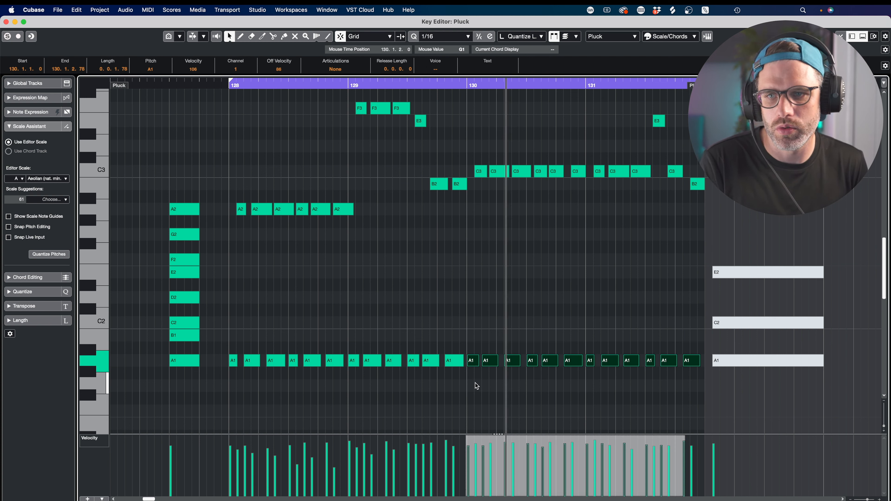
{"action": "key", "text": "Up"}
{"action": "key", "text": "Up"}
{"action": "key", "text": "Up"}
{"action": "left_click_drag", "start_coordinate": [688, 312], "coordinate": [588, 329]}
{"action": "key", "text": "Up"}
{"action": "key", "text": "Up"}
{"action": "key", "text": "Up"}
{"action": "key", "text": "Up"}
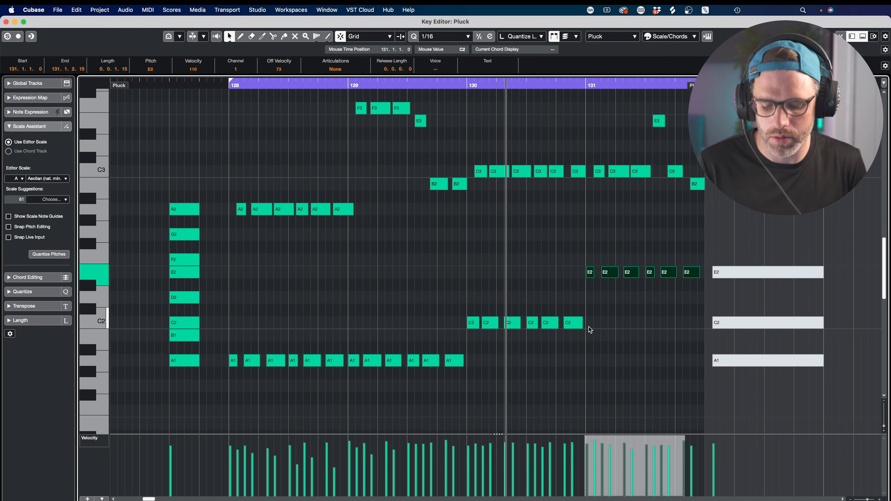
- Select the A1, C2 and E2 chord notes after the pattern and play the part back from bar 128
{"action": "key", "text": "KP_1"}
{"action": "left_click_drag", "start_coordinate": [751, 249], "coordinate": [774, 381]}
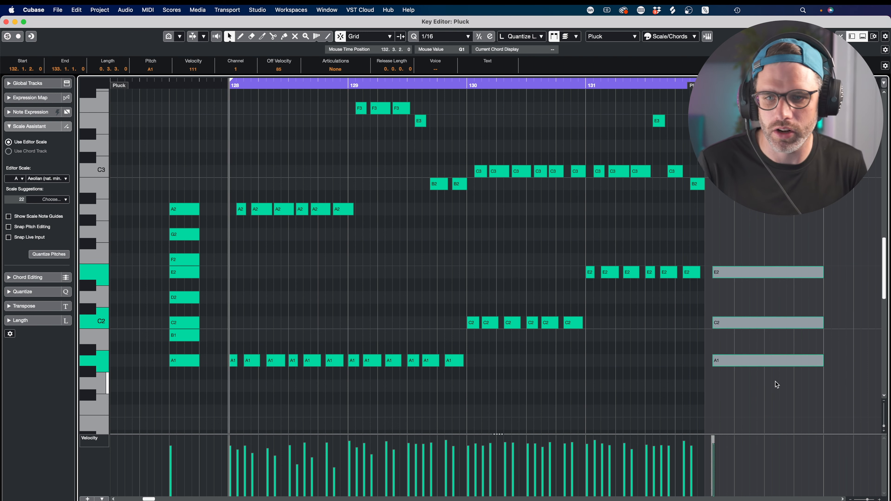
{"action": "key", "text": "space"}
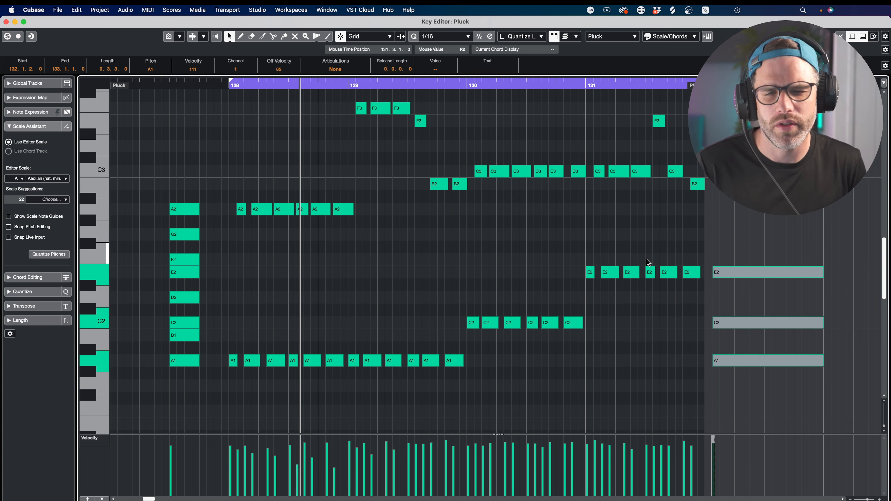
- Lower the bass notes of bars 130 and 131 back to A1
{"action": "left_click_drag", "start_coordinate": [687, 257], "coordinate": [579, 281]}
{"action": "key", "text": "Down"}
{"action": "key", "text": "Down"}
{"action": "key", "text": "Down"}
{"action": "key", "text": "Down"}
{"action": "left_click_drag", "start_coordinate": [702, 304], "coordinate": [467, 334]}
{"action": "key", "text": "Down"}
{"action": "key", "text": "Down"}
{"action": "key", "text": "Down"}
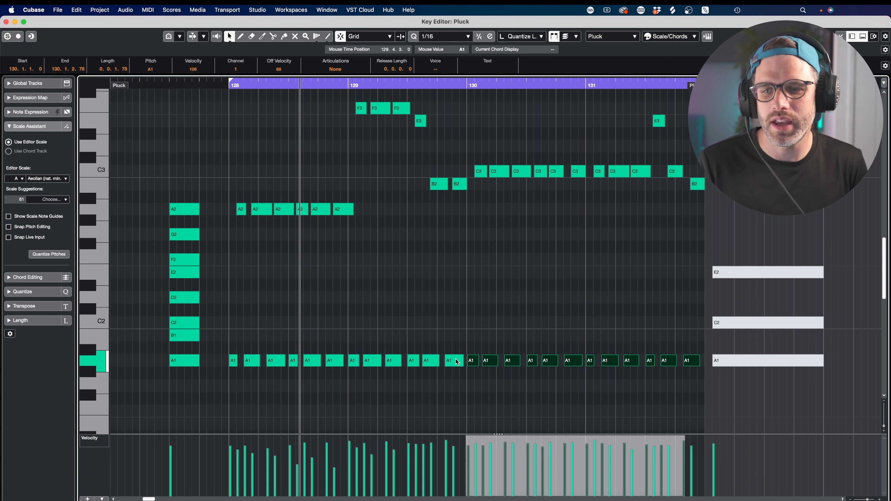
- Highlight bar 129's F3 notes, and lower the bass notes of bars 130 and 131 to F1
{"action": "left_click_drag", "start_coordinate": [351, 100], "coordinate": [418, 112]}
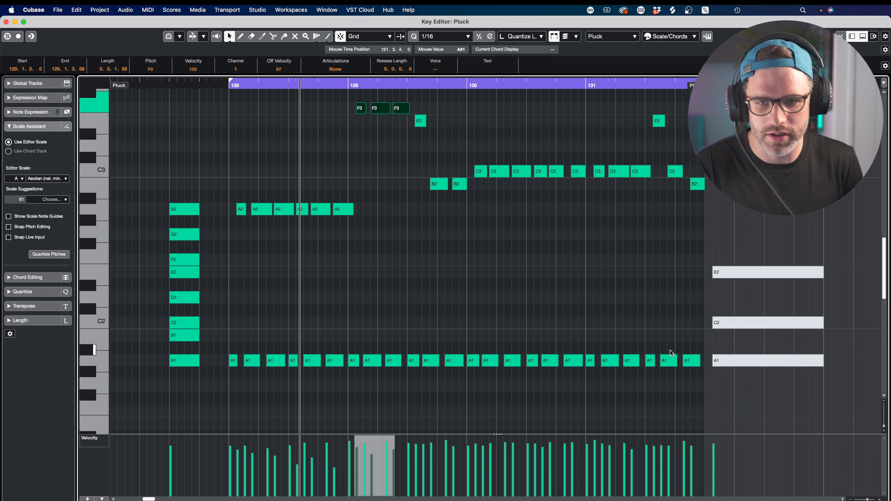
{"action": "left_click_drag", "start_coordinate": [700, 340], "coordinate": [476, 367]}
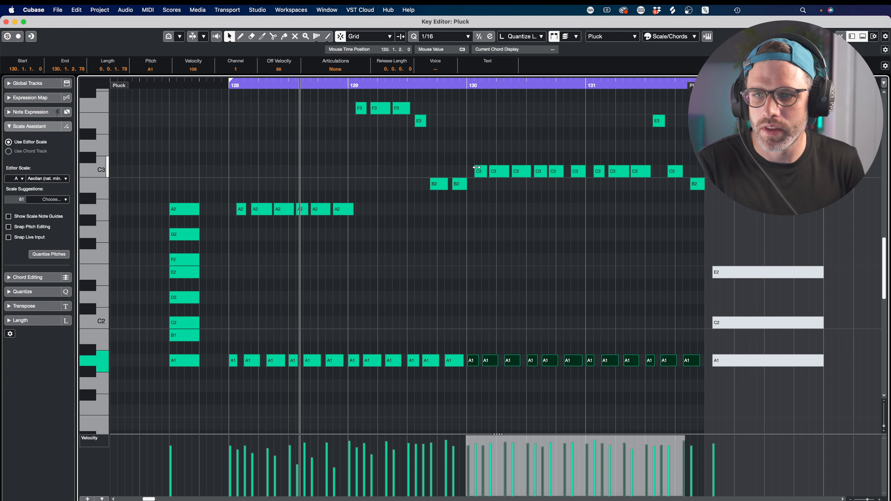
{"action": "key", "text": "Down"}
{"action": "key", "text": "Down"}
{"action": "key", "text": "Down"}
{"action": "key", "text": "Down"}
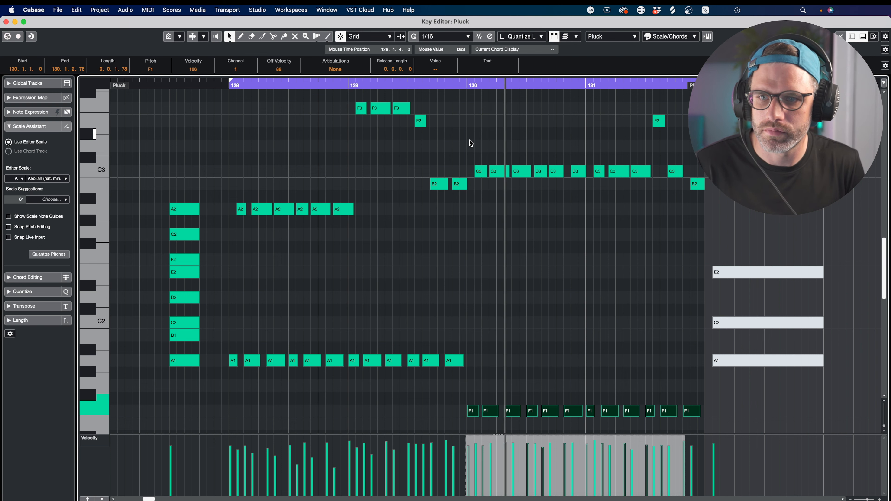
- Try raising the bass notes of bar 131 to G1
{"action": "left_click_drag", "start_coordinate": [701, 391], "coordinate": [592, 415]}
{"action": "key", "text": "Up"}
{"action": "key", "text": "Up"}
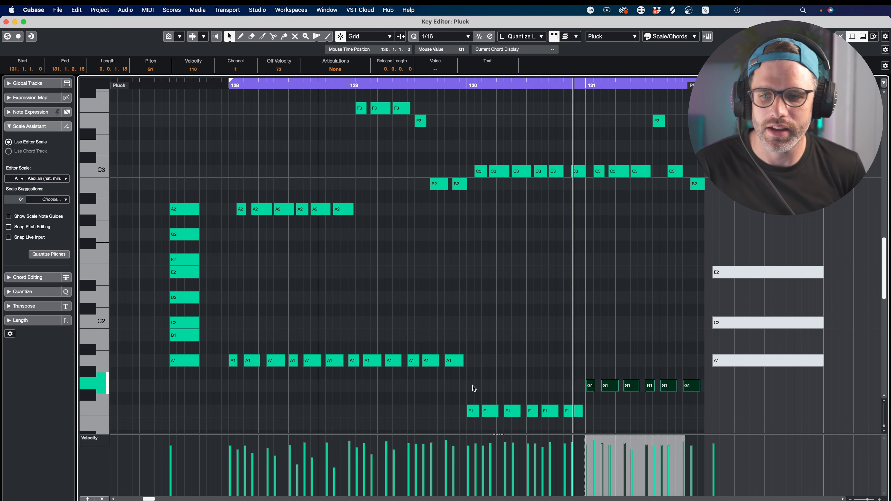
- Highlight the scale's neighbouring F2/E2 and C2/B1 notes, the A minor chord, and the bass groups of bars 130 and 131 for comparison
{"action": "left_click_drag", "start_coordinate": [212, 262], "coordinate": [185, 278]}
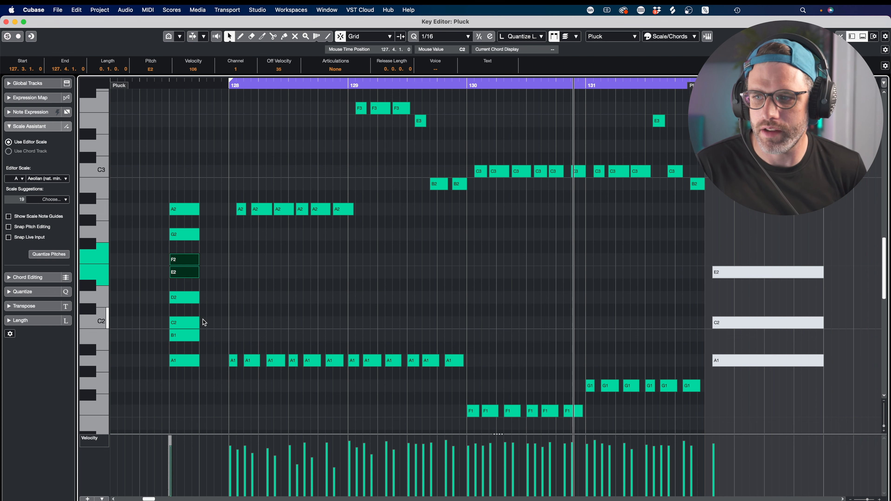
{"action": "left_click_drag", "start_coordinate": [210, 320], "coordinate": [181, 336]}
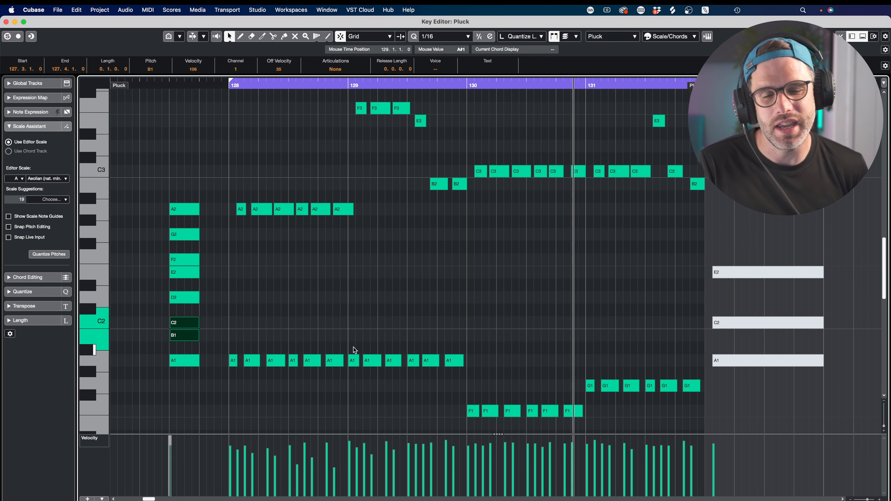
{"action": "left_click_drag", "start_coordinate": [772, 259], "coordinate": [764, 428]}
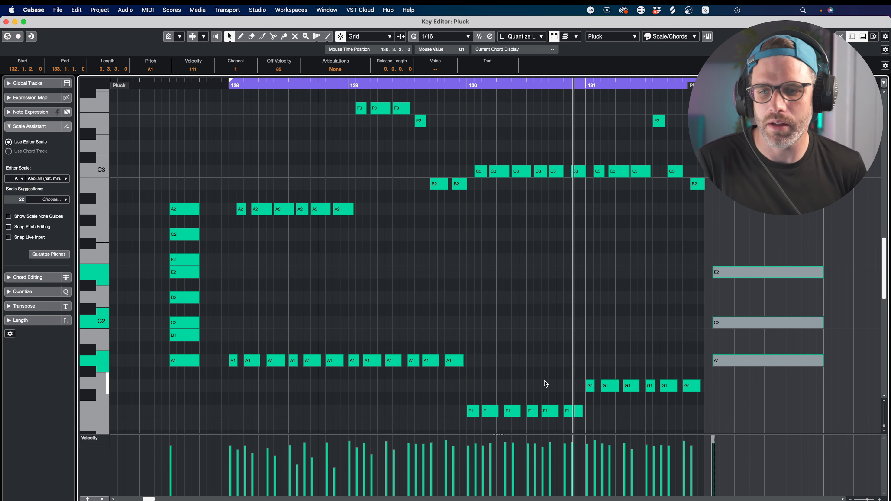
{"action": "left_click_drag", "start_coordinate": [463, 401], "coordinate": [575, 423]}
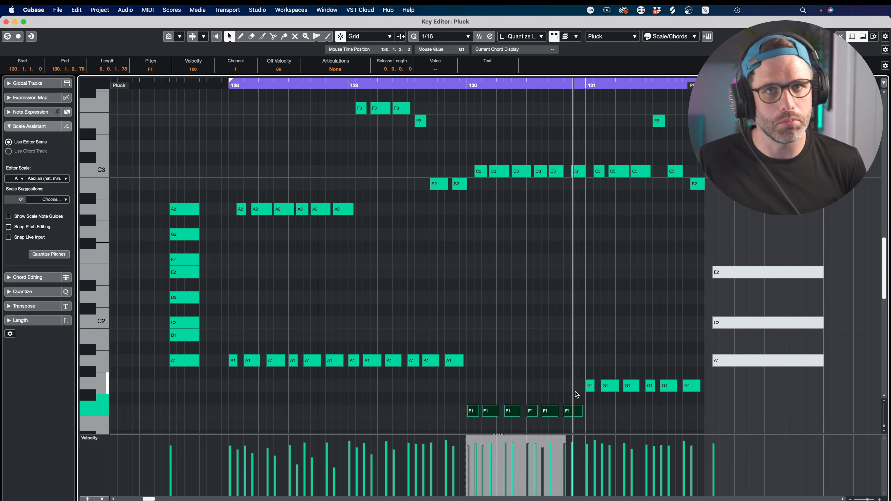
{"action": "left_click_drag", "start_coordinate": [568, 373], "coordinate": [703, 392]}
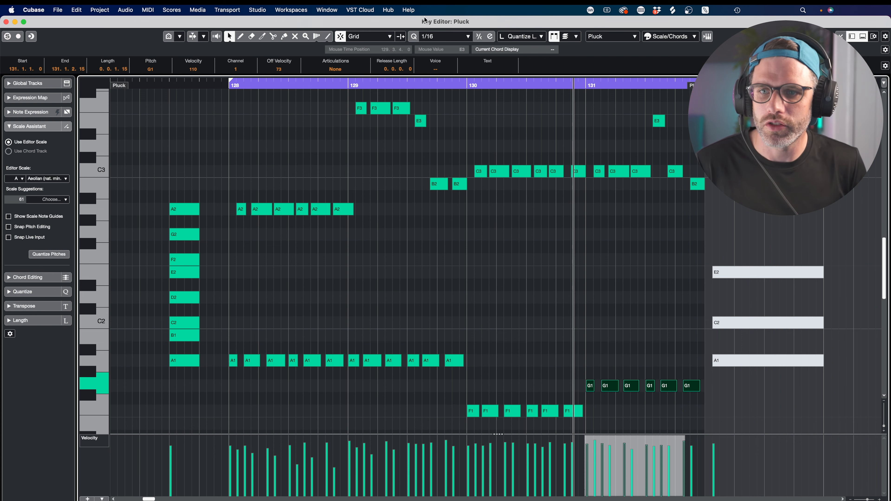
- Try moving bar 131's bass notes to C2, playing back from bar 130 before and after the change
{"action": "left_click", "coordinate": [467, 85]}
{"action": "key", "text": "space"}
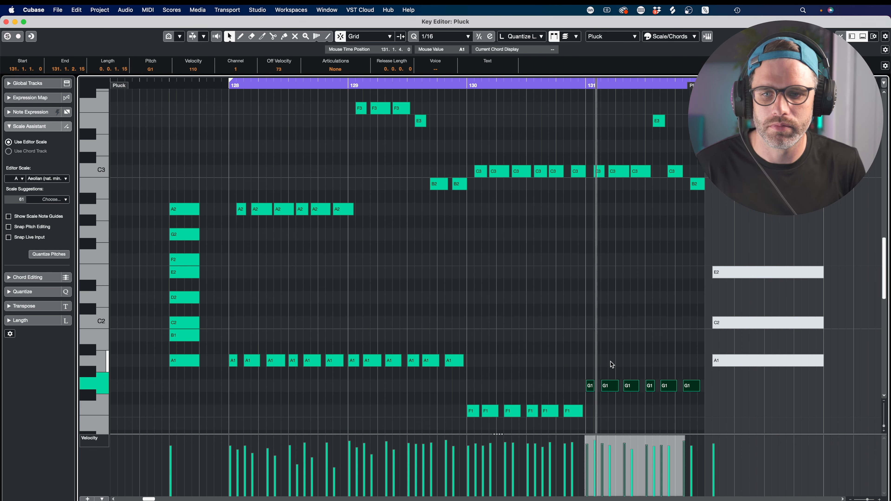
{"action": "left_click_drag", "start_coordinate": [695, 374], "coordinate": [588, 315]}
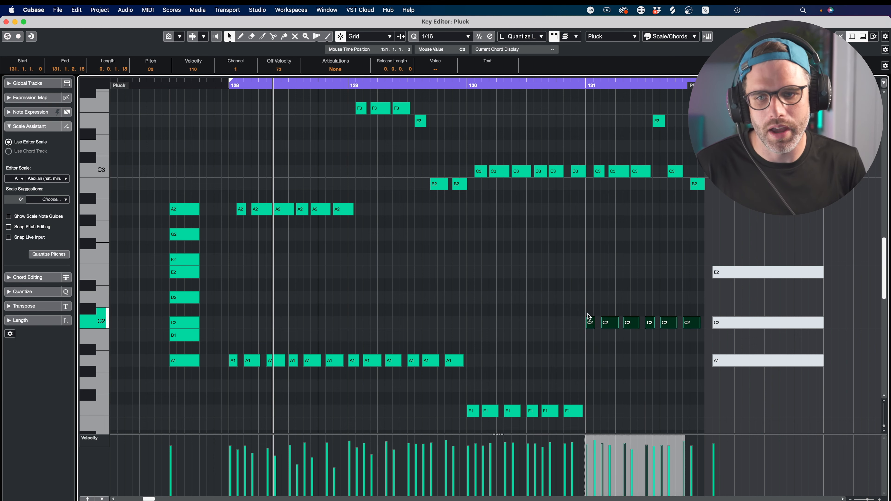
{"action": "left_click", "coordinate": [553, 84]}
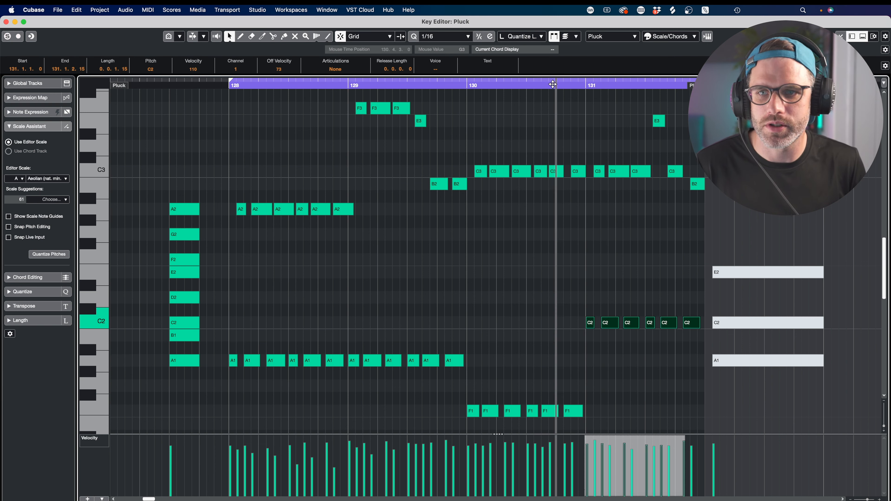
{"action": "left_click", "coordinate": [466, 84]}
{"action": "key", "text": "space"}
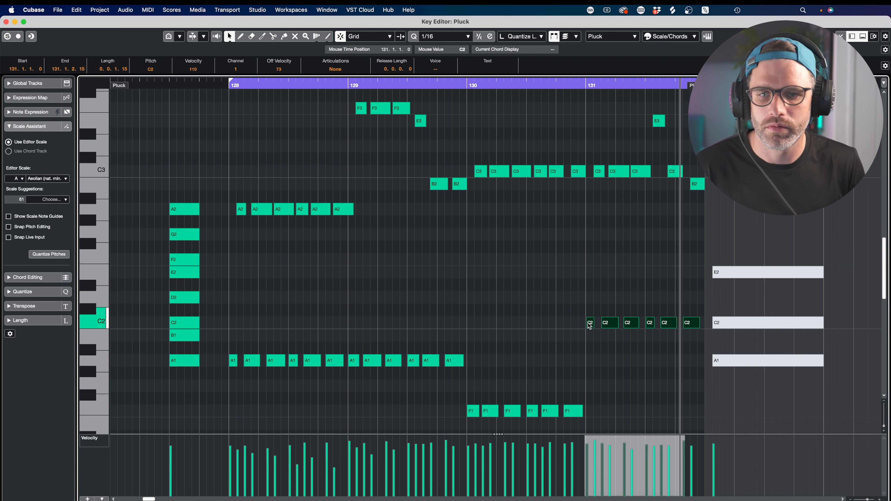
- Move bar 131's bass notes down to D1 and play back from bar 130
{"action": "scroll", "coordinate": [590, 326], "scroll_direction": "down", "scroll_amount": 3}
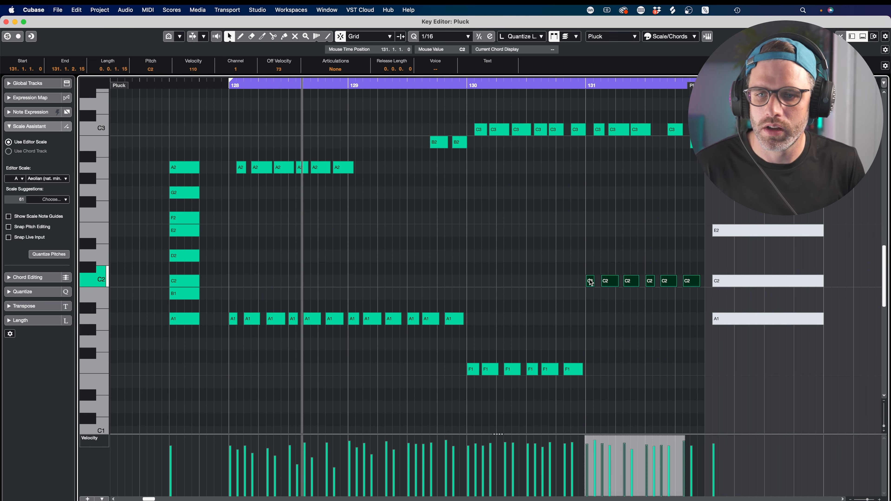
{"action": "left_click_drag", "start_coordinate": [590, 282], "coordinate": [589, 407]}
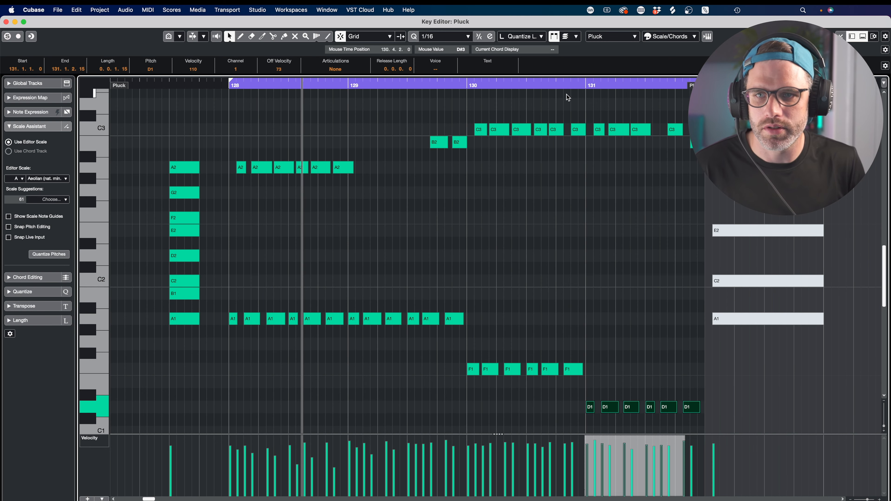
{"action": "left_click_drag", "start_coordinate": [491, 87], "coordinate": [466, 87]}
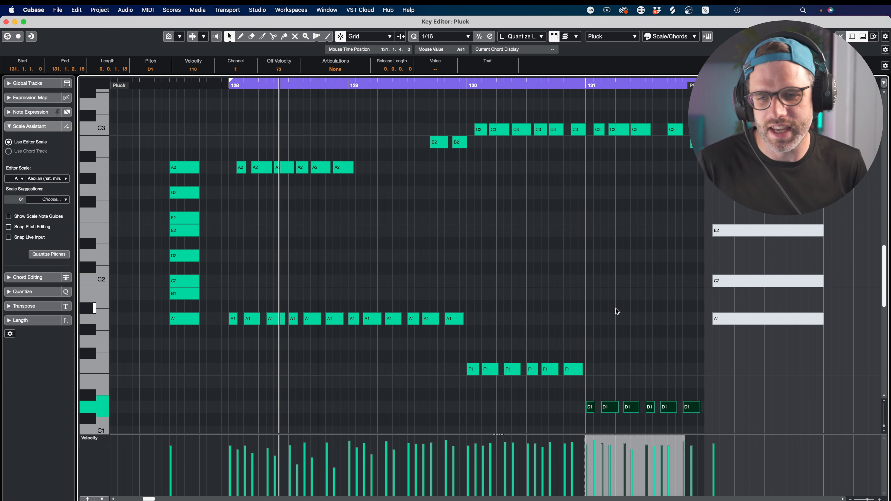
- Raise bar 131's bass notes an octave to D2, play back the change and close the note editor
{"action": "scroll", "coordinate": [619, 314], "scroll_direction": "down", "scroll_amount": 2}
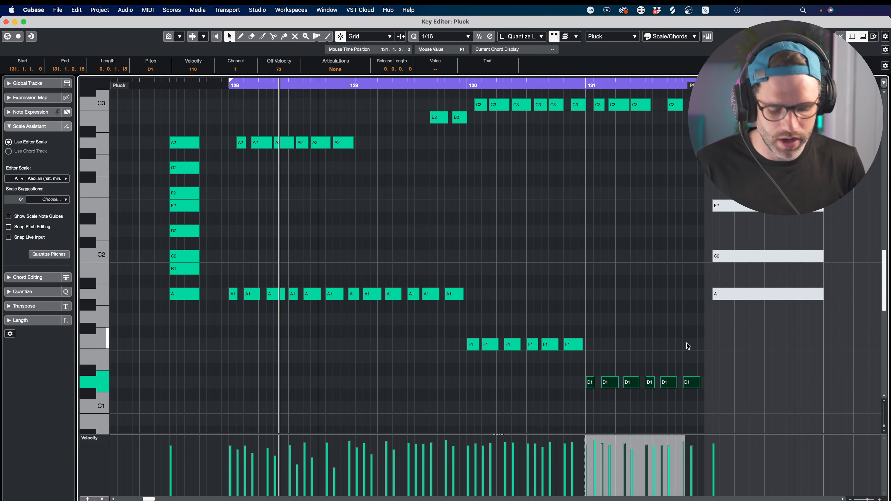
{"action": "key", "text": "Up"}
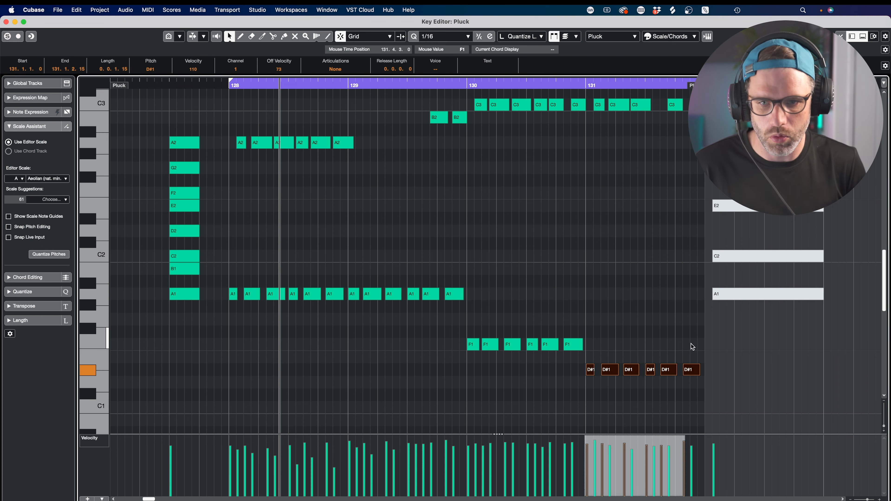
{"action": "key", "text": "Down"}
{"action": "key", "text": "shift+Up"}
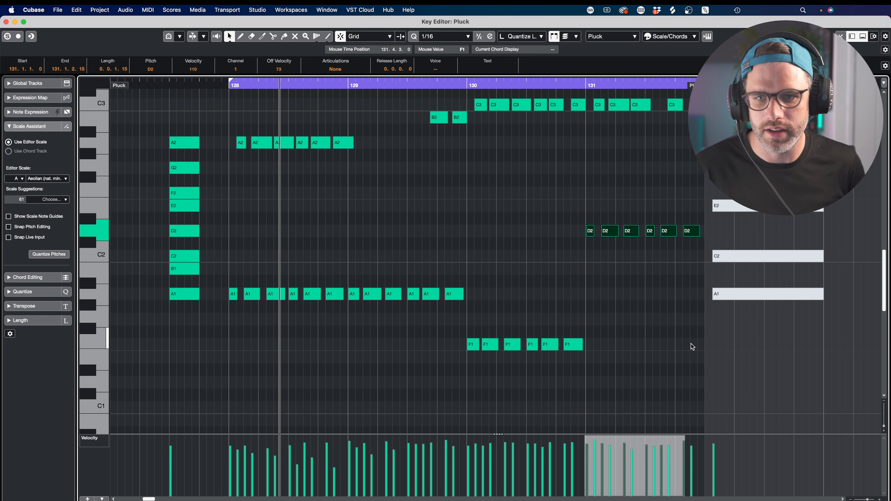
{"action": "left_click", "coordinate": [569, 86]}
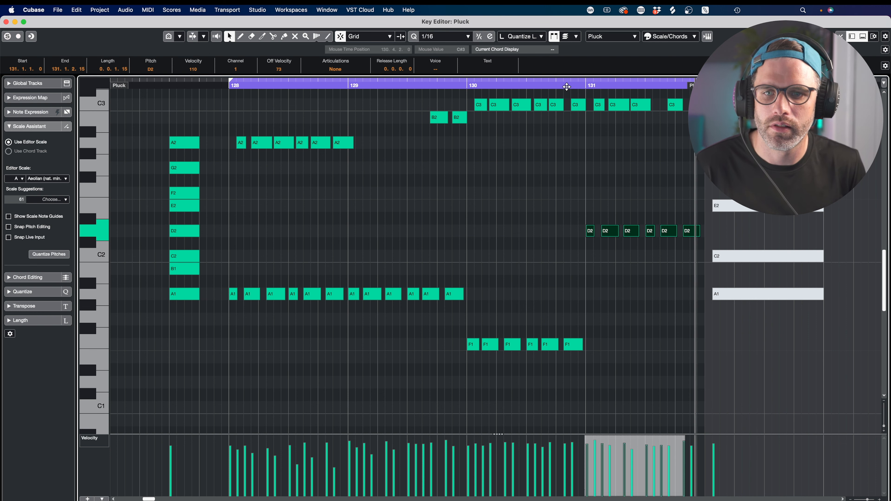
{"action": "left_click_drag", "start_coordinate": [563, 163], "coordinate": [559, 99]}
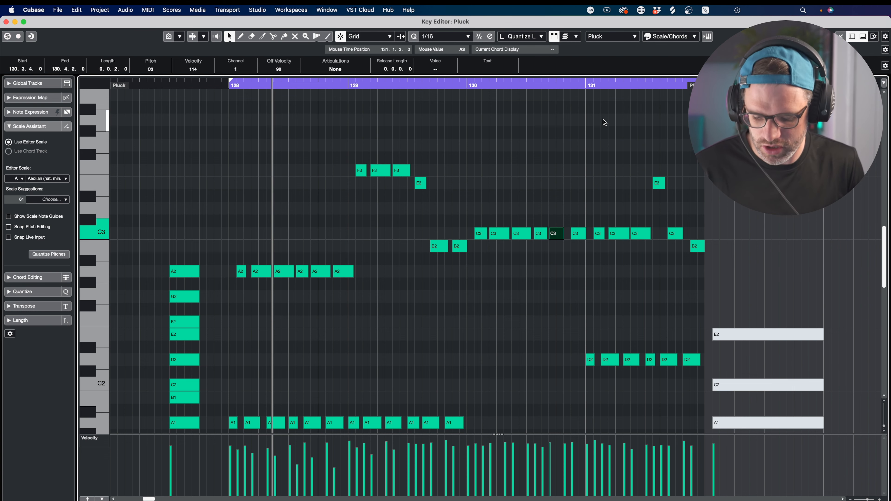
{"action": "key", "text": "Escape"}
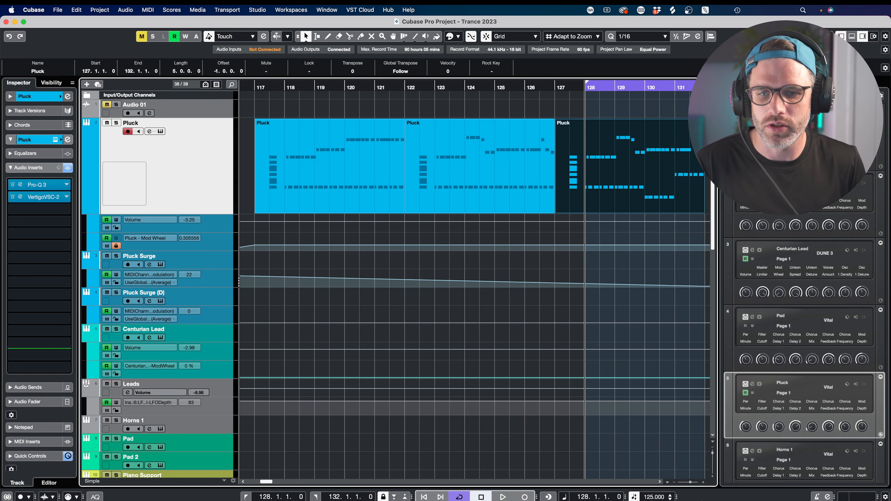
- Open the Pluck part at bars 128–131 in the note editor, then review the other Pluck melodies and play back the one from bar 133
{"action": "double_click", "coordinate": [619, 133]}
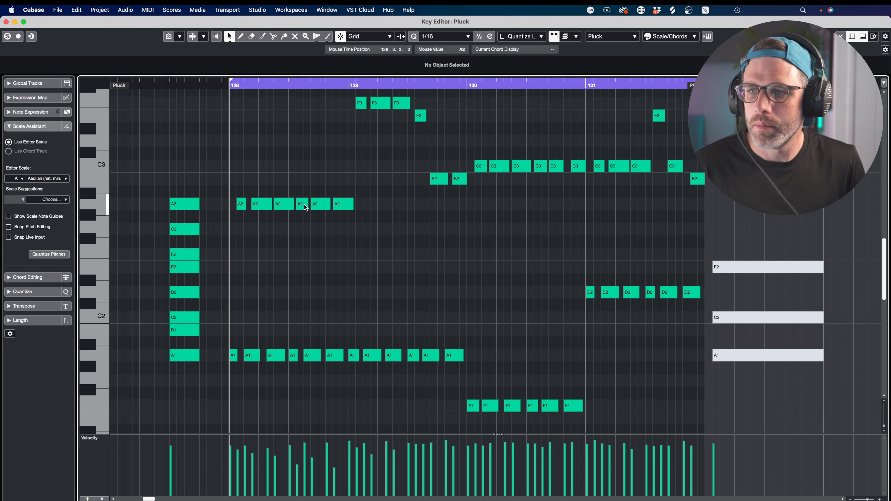
{"action": "scroll", "coordinate": [318, 102], "scroll_direction": "up", "scroll_amount": 3}
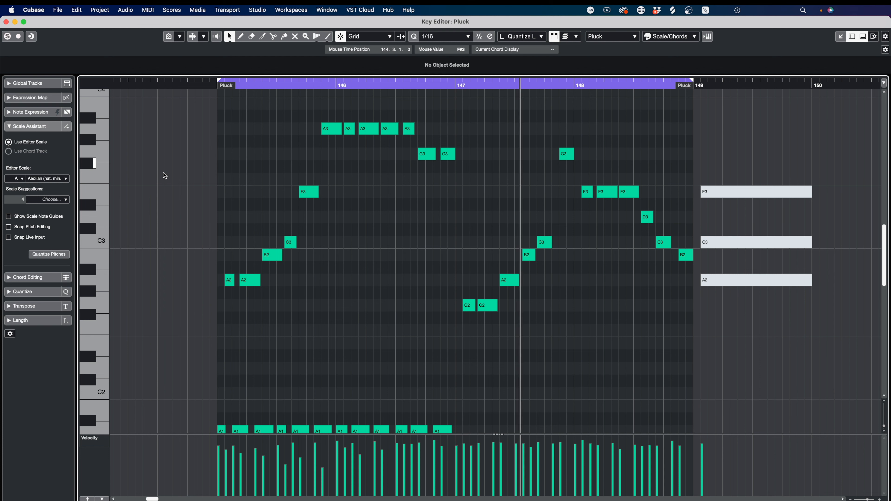
{"action": "scroll", "coordinate": [384, 273], "scroll_direction": "down", "scroll_amount": 3}
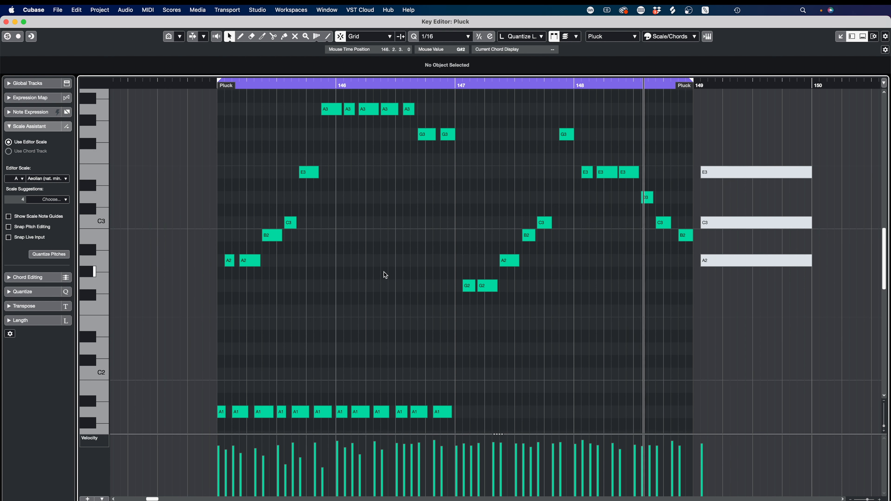
{"action": "scroll", "coordinate": [384, 271], "scroll_direction": "down", "scroll_amount": 4}
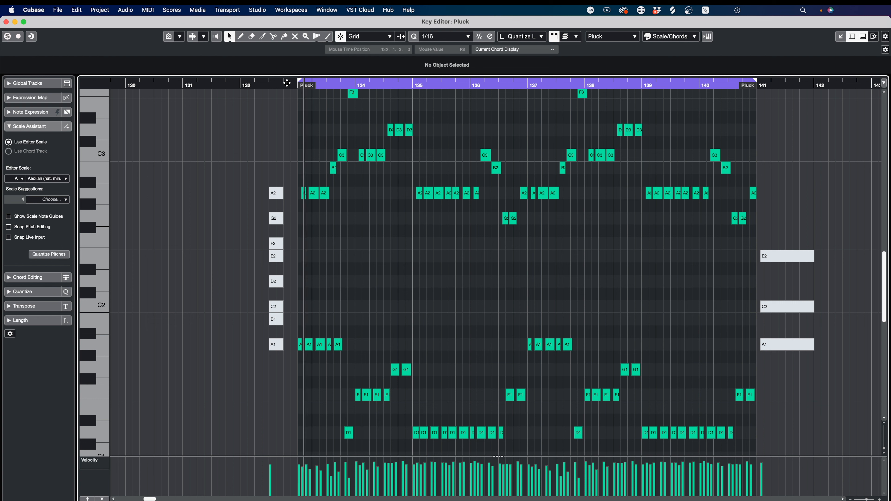
{"action": "key", "text": "space"}
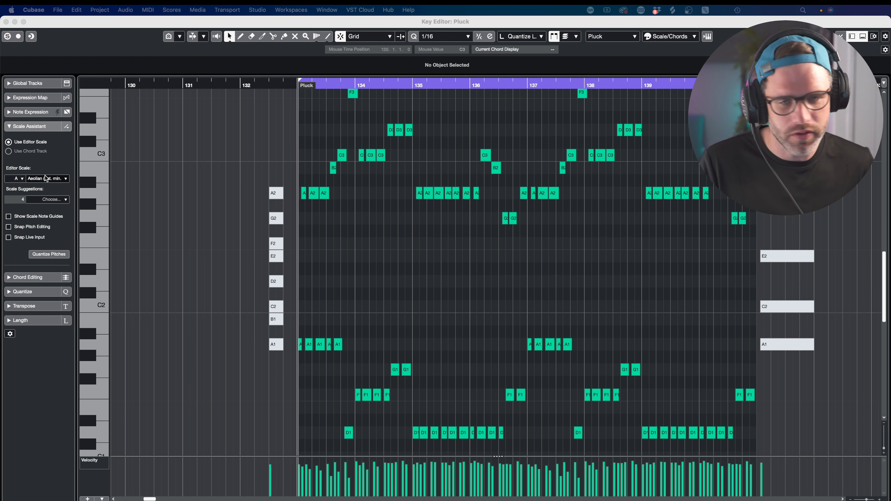
- Set the editor scale's root to F# and transpose all notes of the Pluck melody down three semitones
{"action": "left_click", "coordinate": [16, 179]}
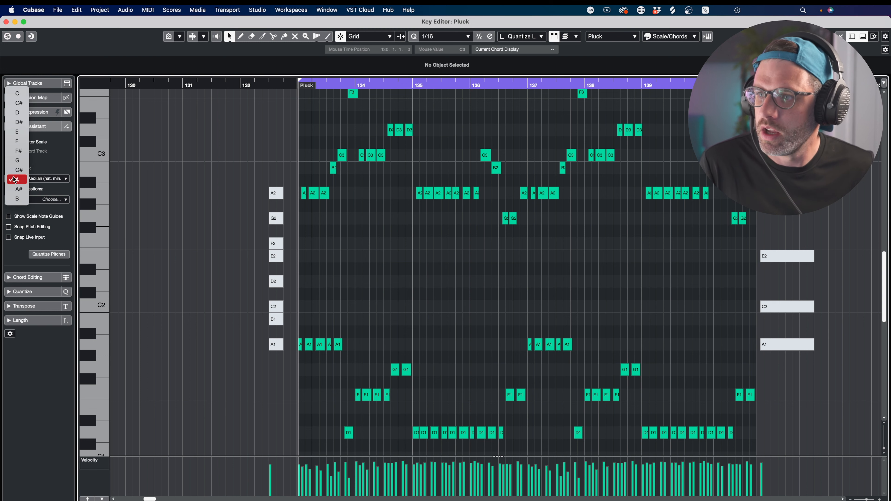
{"action": "left_click", "coordinate": [23, 155]}
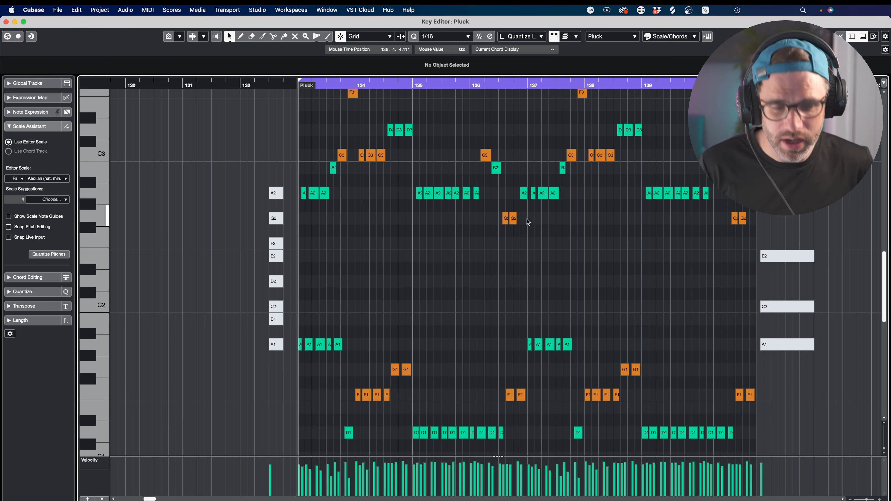
{"action": "key", "text": "super+a"}
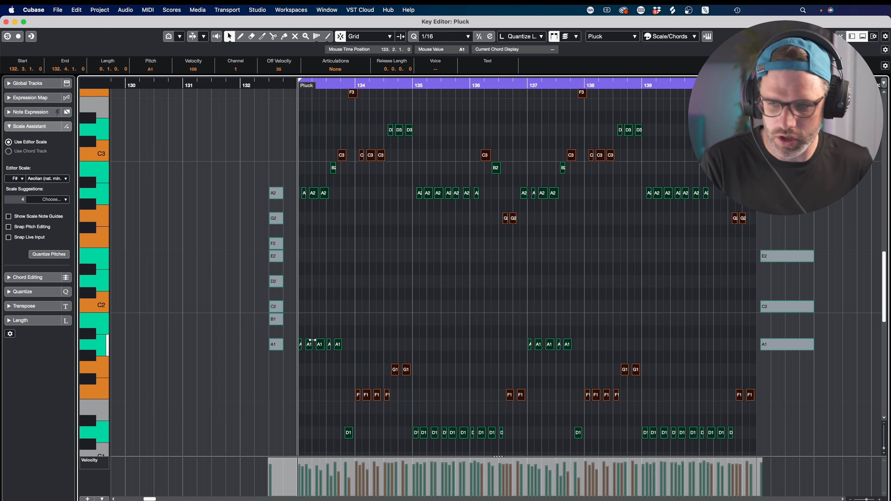
{"action": "key", "text": "Down"}
{"action": "key", "text": "Down"}
{"action": "key", "text": "Down"}
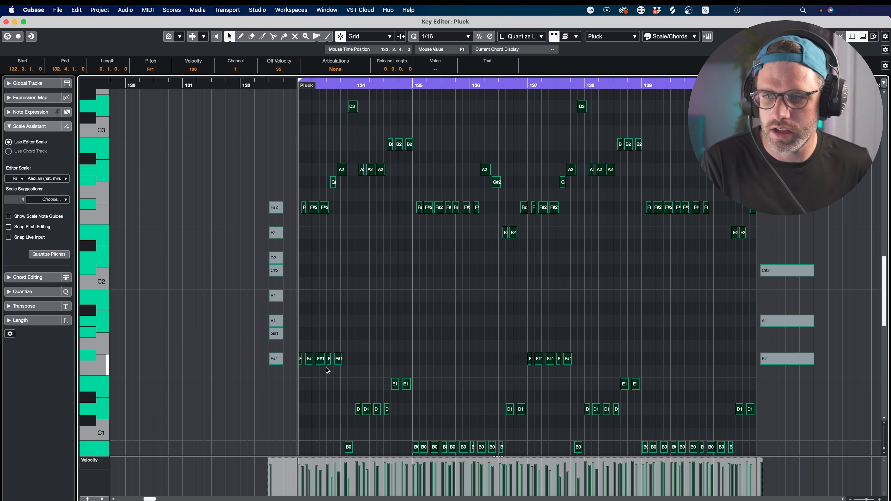
{"action": "left_click", "coordinate": [743, 144]}
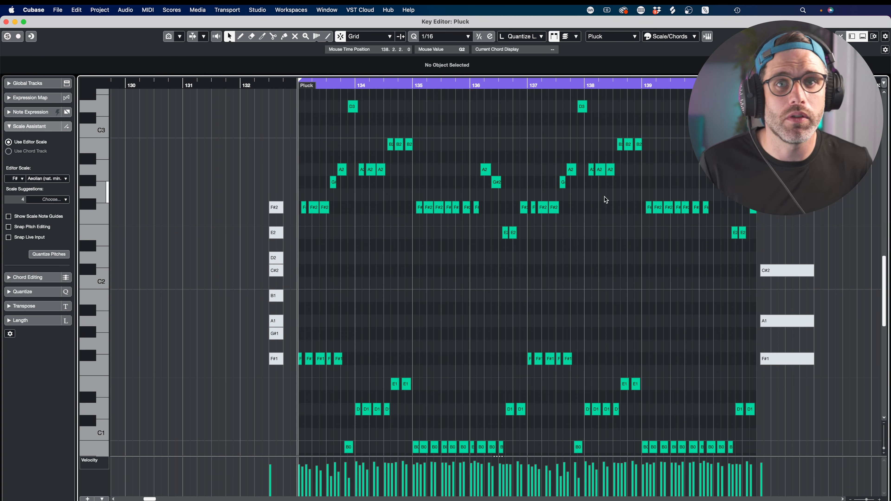
- Raise all the melody's notes one octave, playing it back before and after the change
{"action": "key", "text": "space"}
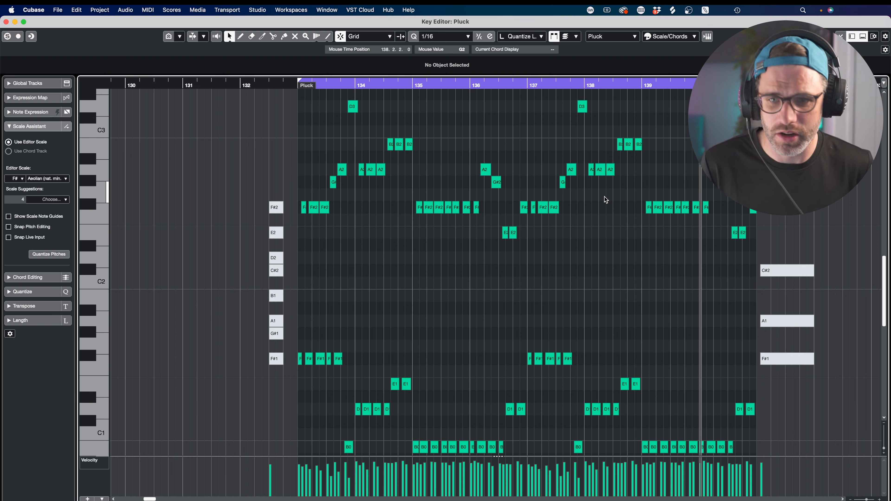
{"action": "key", "text": "super+a"}
{"action": "key", "text": "shift+Up"}
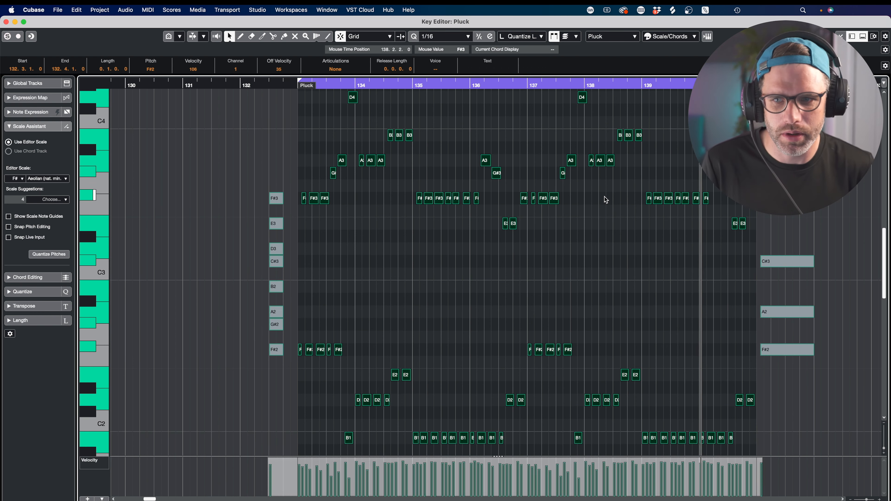
{"action": "key", "text": "space"}
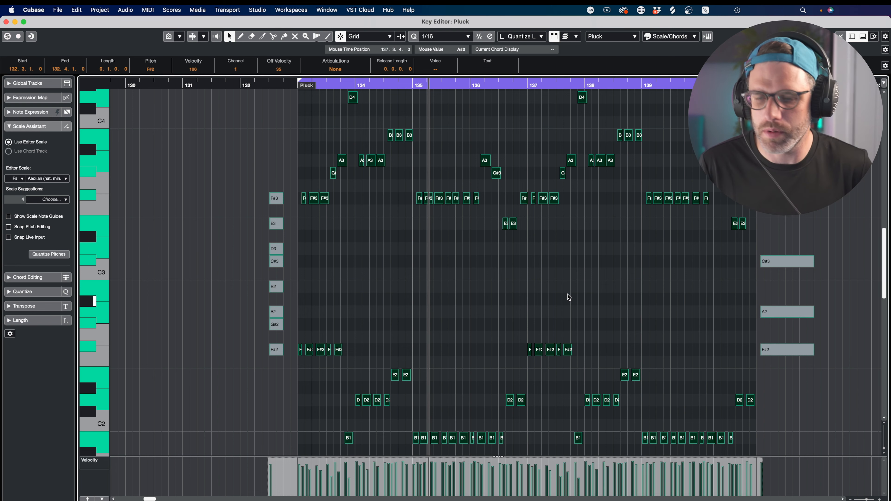
- Try transposing all the notes down four semitones to start on D2, and play back the melody
{"action": "key", "text": "Down"}
{"action": "key", "text": "Down"}
{"action": "key", "text": "Down"}
{"action": "key", "text": "Down"}
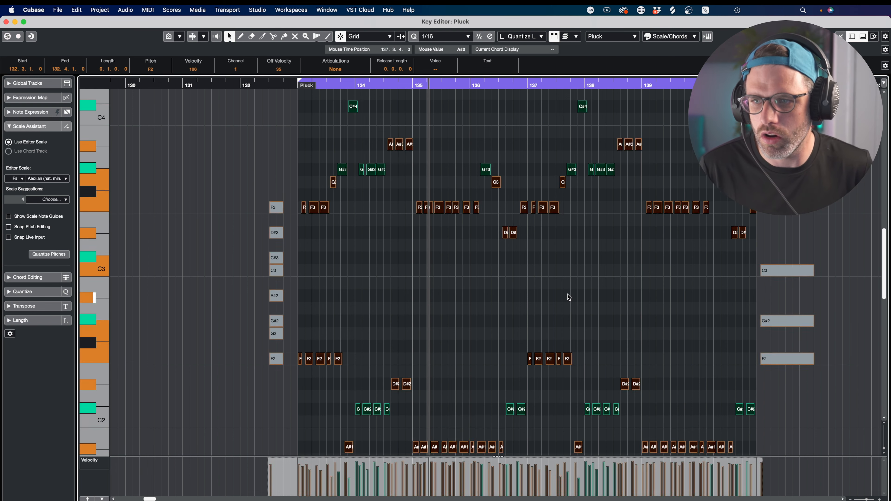
{"action": "key", "text": "space"}
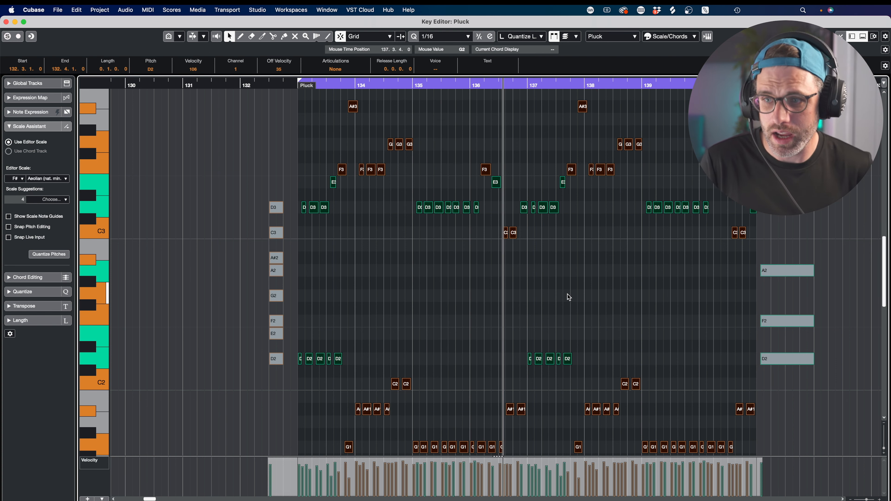
- Transpose all the notes back up four semitones so the melody starts on F#2
{"action": "key", "text": "Up"}
{"action": "key", "text": "Up"}
{"action": "key", "text": "Up"}
{"action": "key", "text": "Up"}
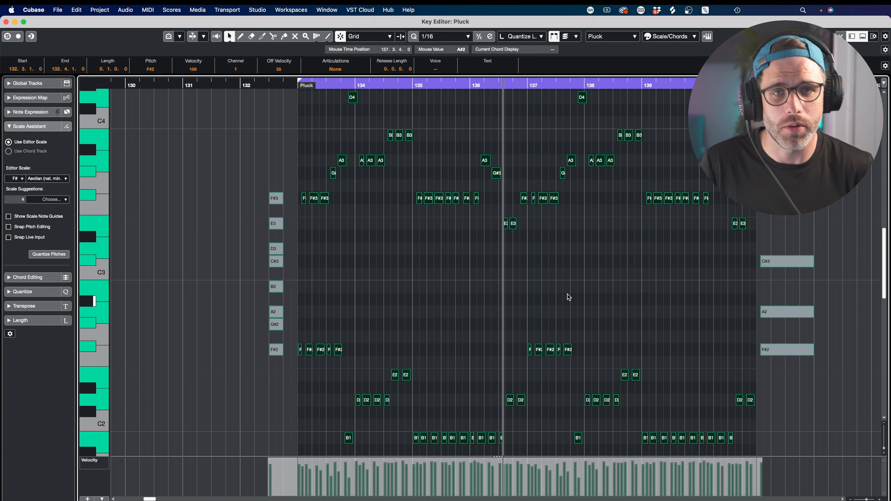